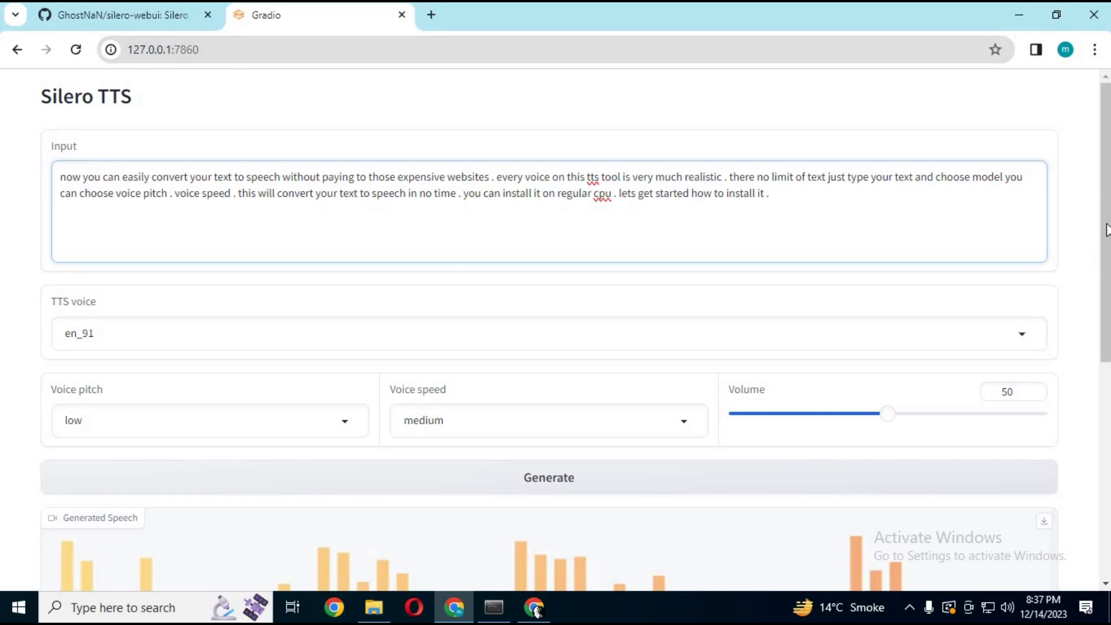
# - Generate speech from the entered text with the en_91 voice, low pitch and medium speed, and play the result
pyautogui.scroll(-7, 1102, 231)
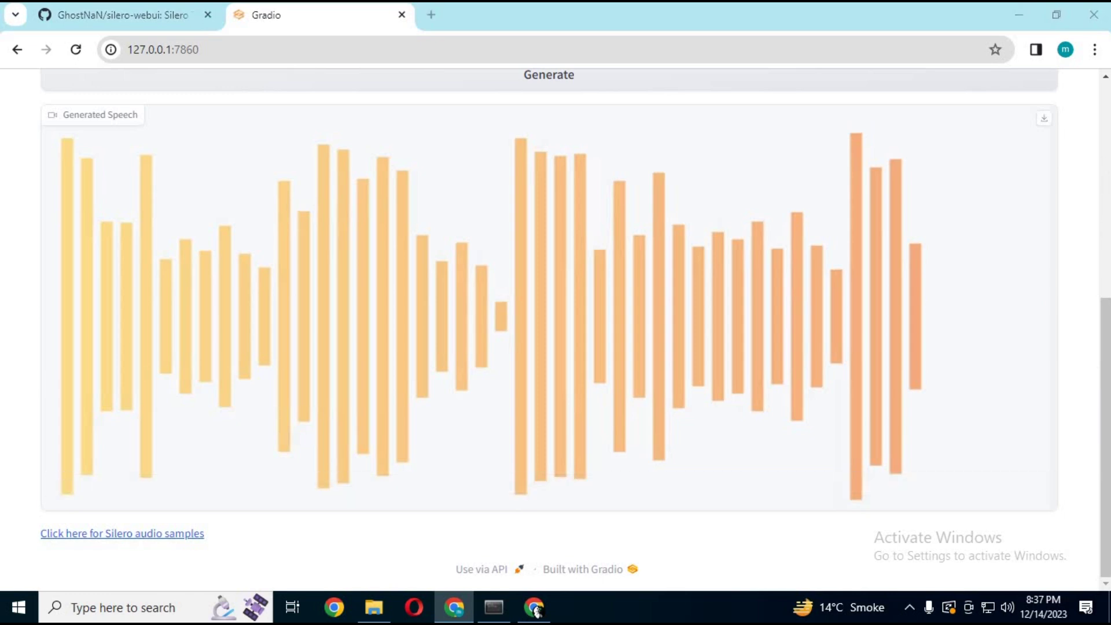
pyautogui.scroll(6, 533, 405)
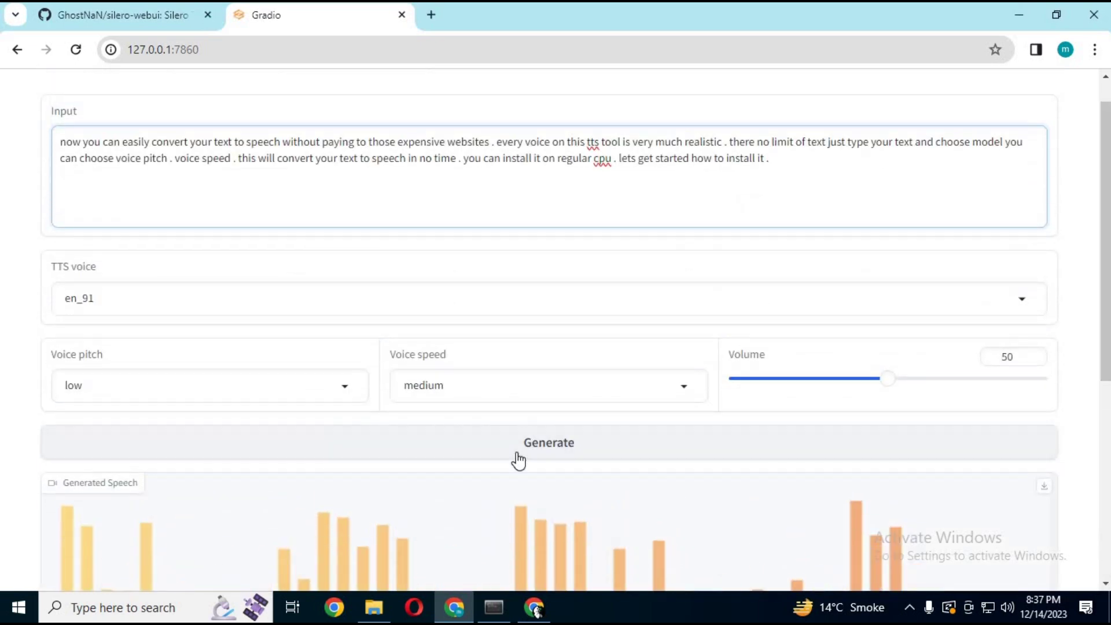
pyautogui.click(516, 454)
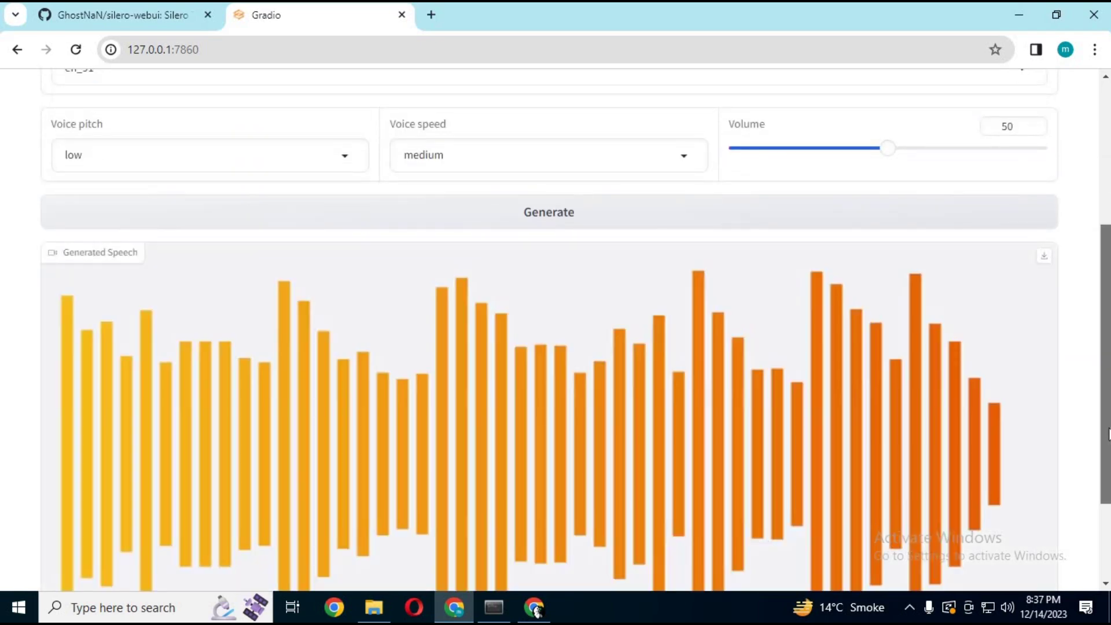
pyautogui.scroll(-3, 818, 479)
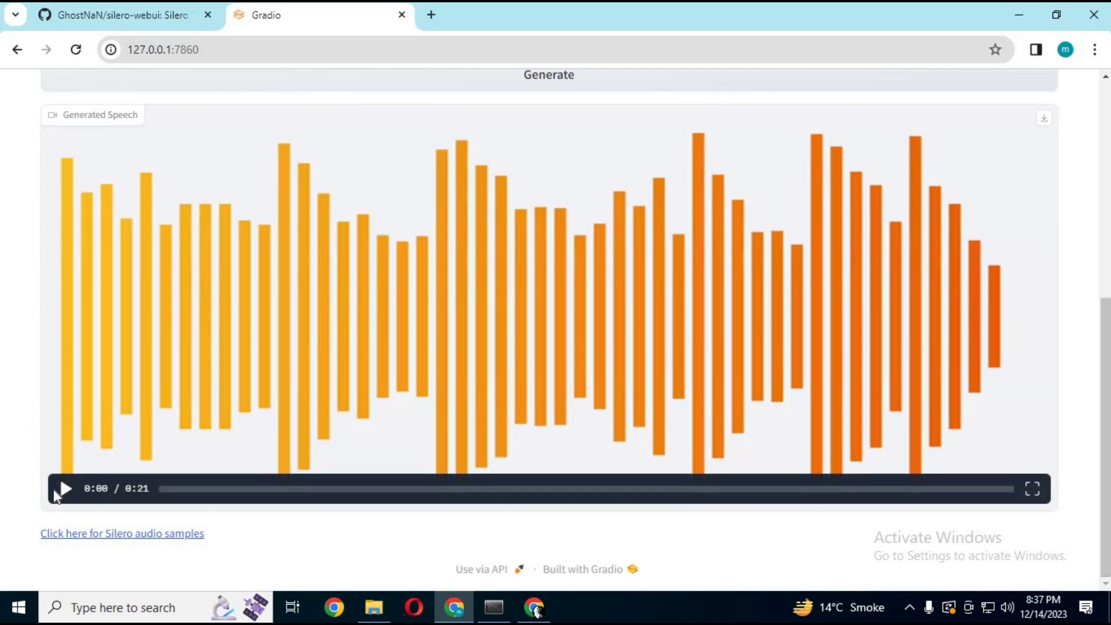
pyautogui.click(59, 489)
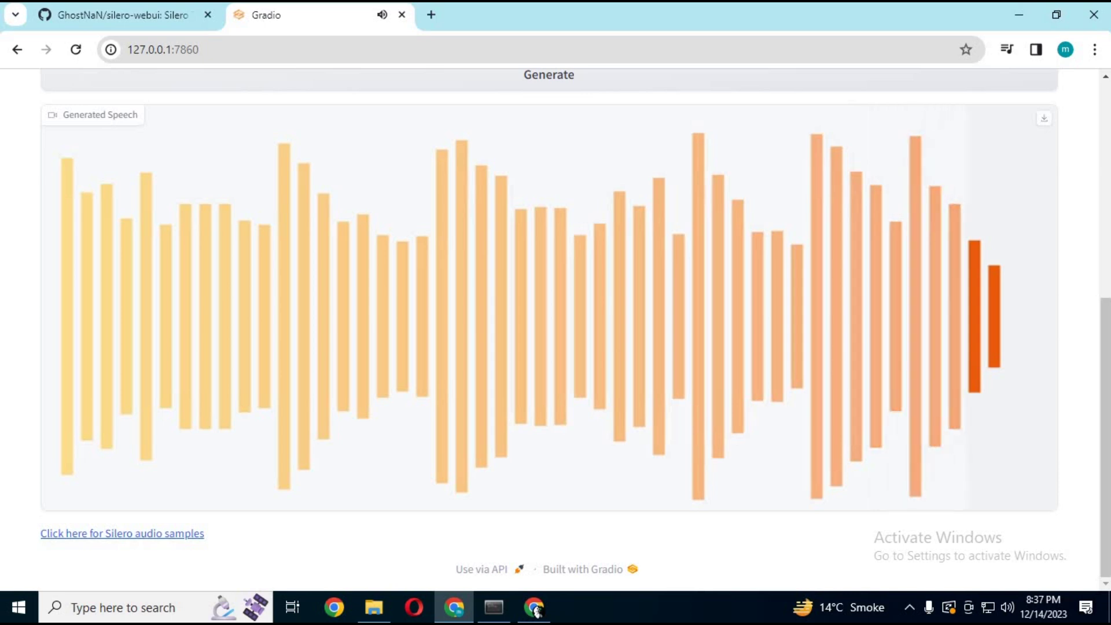
pyautogui.moveTo(219, 331)
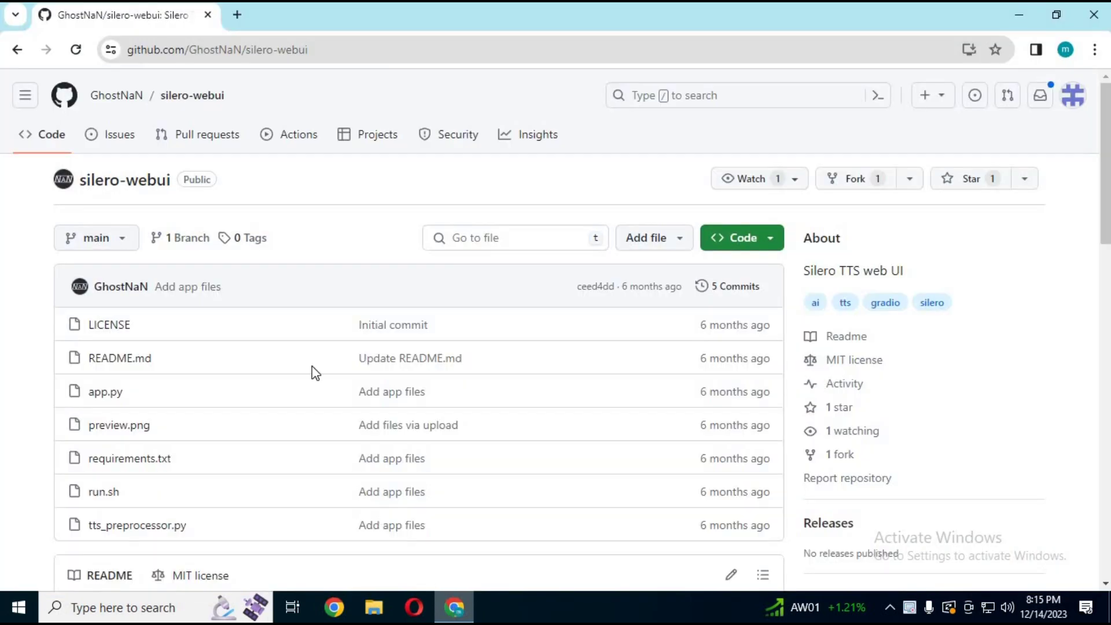
# - Examine the silero-webui repository page, including its address, file list, README preview and installation commands
pyautogui.click(346, 51)
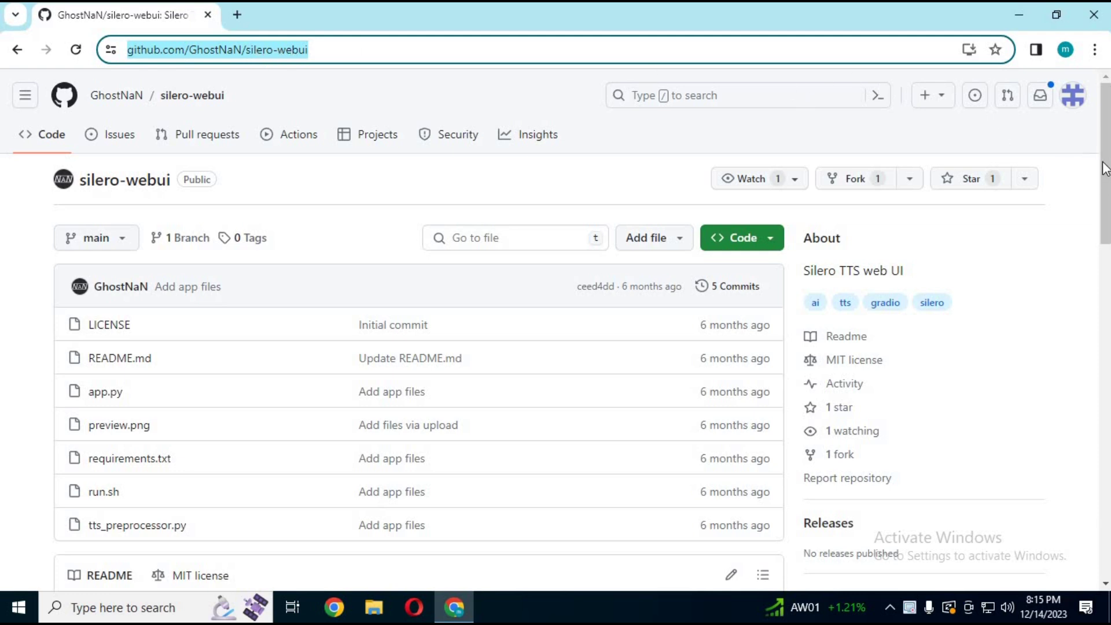
pyautogui.moveTo(1106, 136); pyautogui.dragTo(1107, 315)
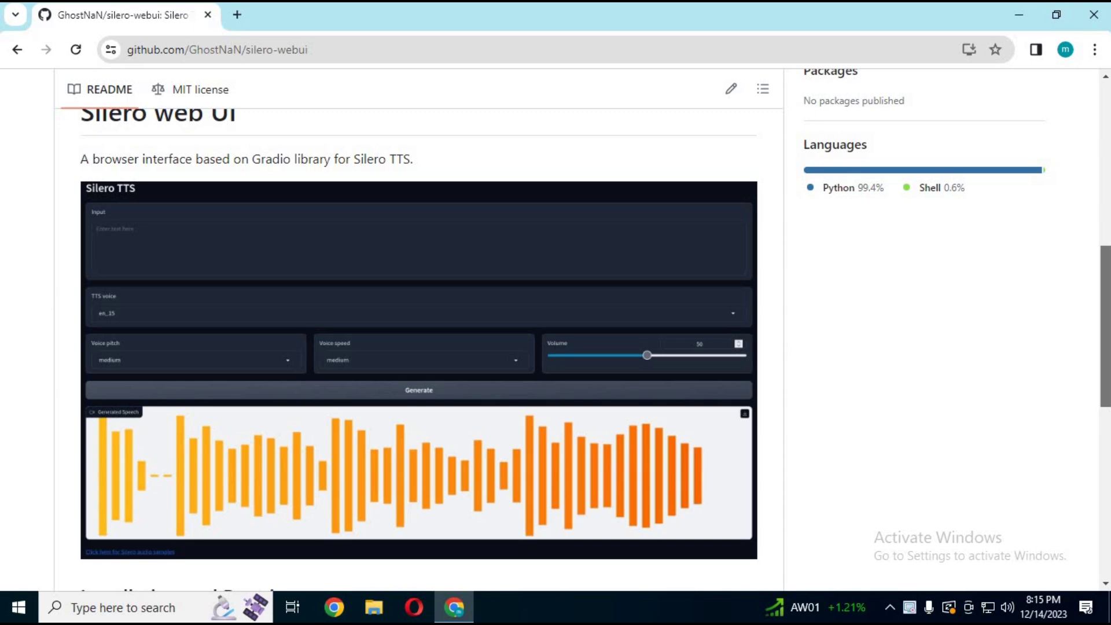
pyautogui.moveTo(1108, 336); pyautogui.dragTo(1105, 191)
pyautogui.scroll(2, 1106, 193)
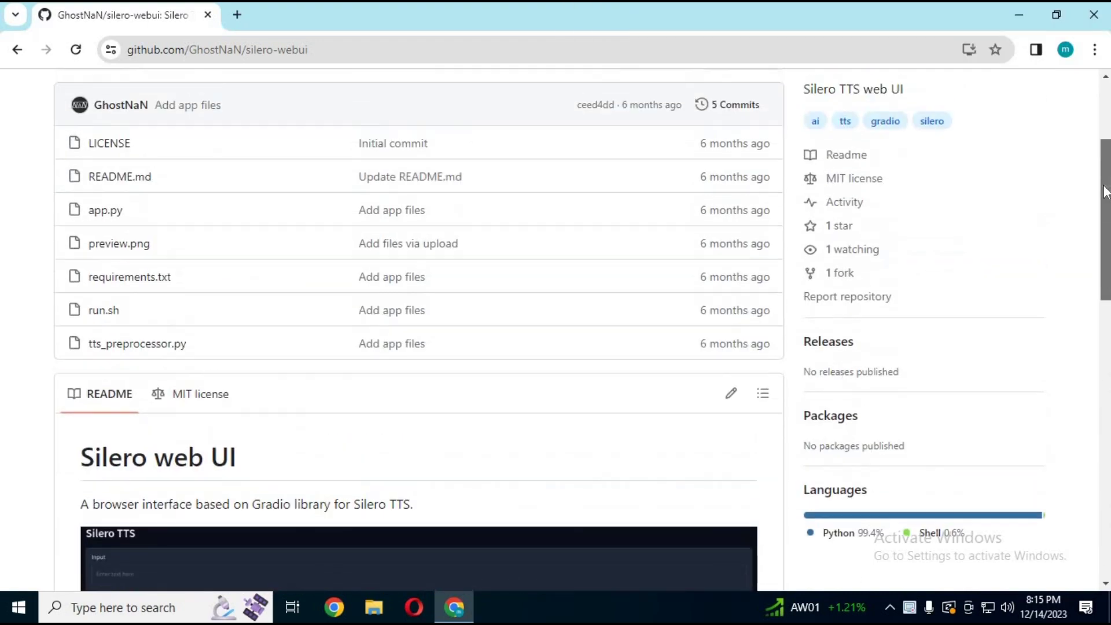
pyautogui.scroll(3, 1104, 173)
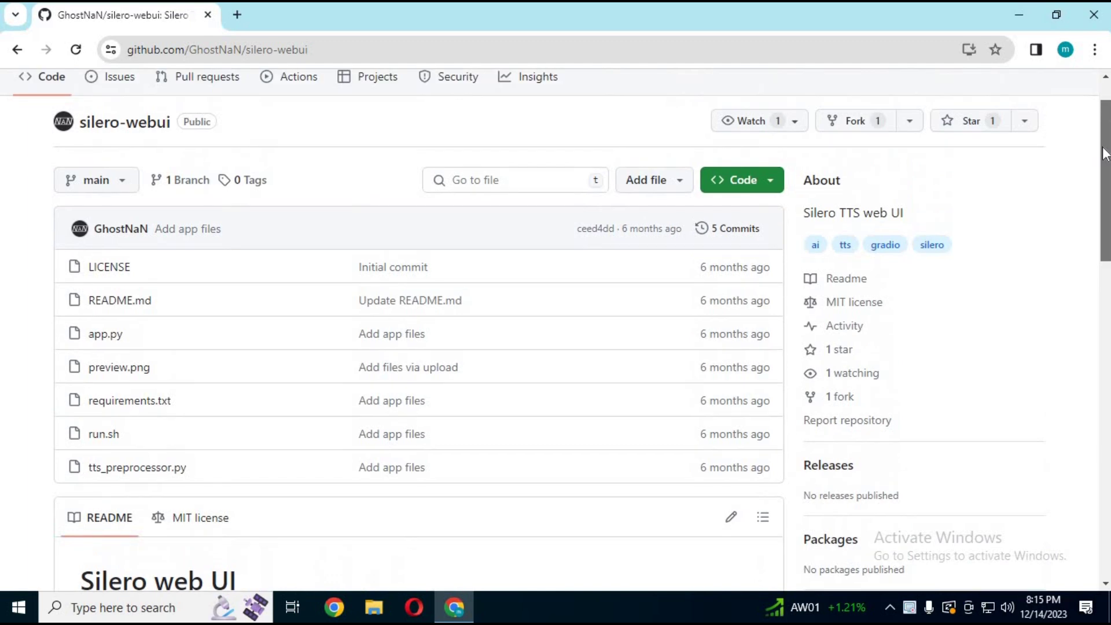
pyautogui.scroll(1, 1104, 139)
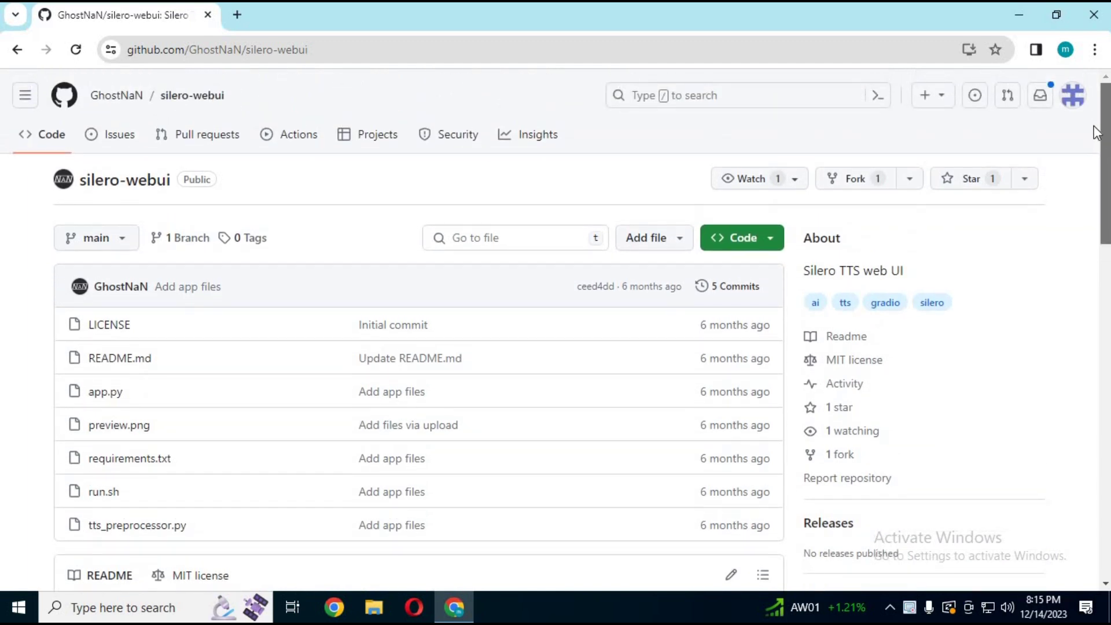
pyautogui.moveTo(1106, 203); pyautogui.dragTo(1106, 393)
pyautogui.scroll(-4, 1105, 394)
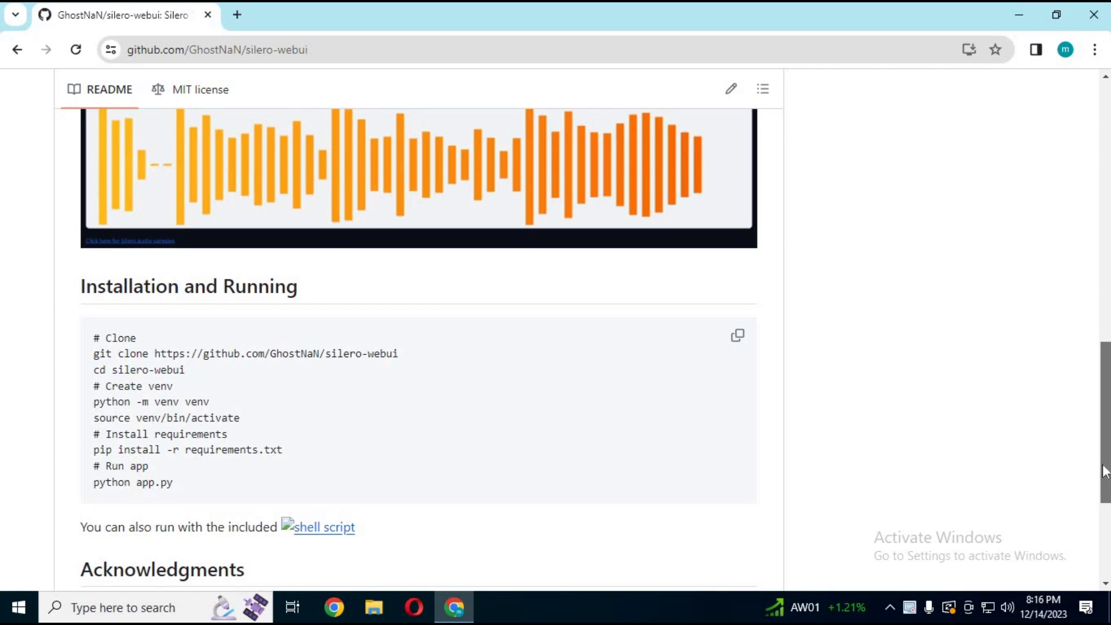
pyautogui.scroll(-4, 1103, 429)
pyautogui.scroll(15, 1077, 231)
pyautogui.scroll(5, 1069, 202)
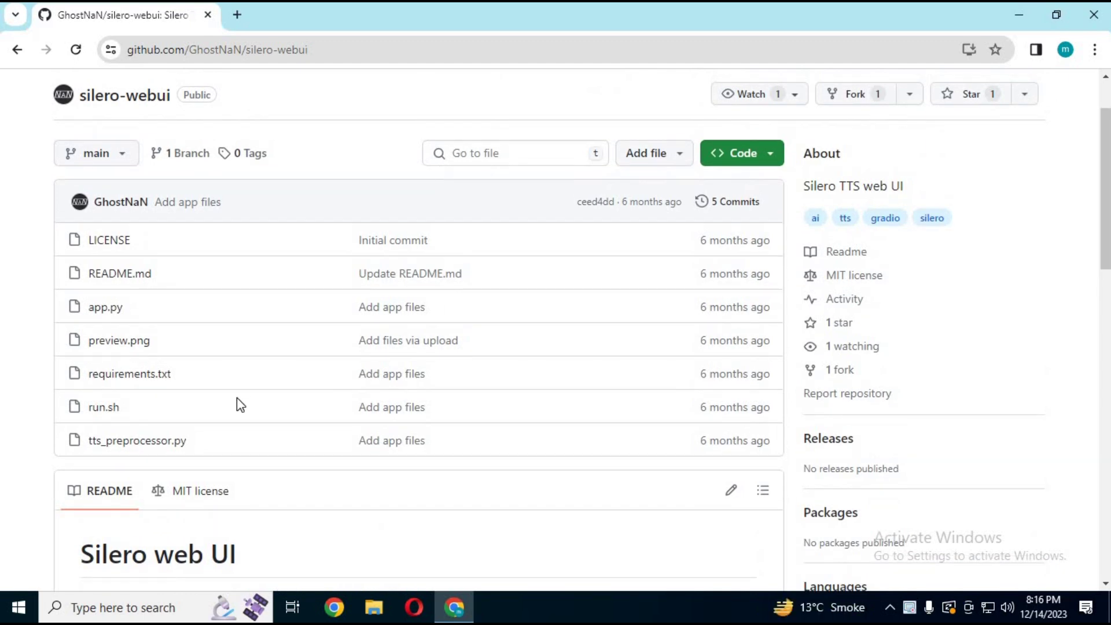
# - Switch to File Explorer, create a folder named tts in Downloads and open it
pyautogui.hotkey('alt', 'Tab')
pyautogui.rightClick(294, 254)
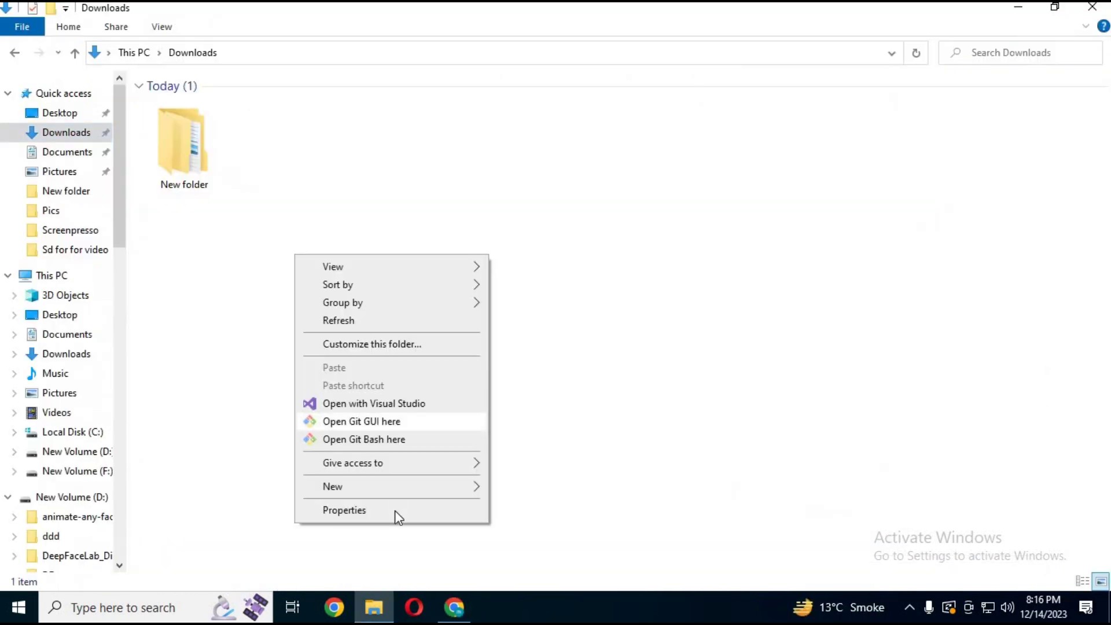
pyautogui.moveTo(395, 493)
pyautogui.click(533, 493)
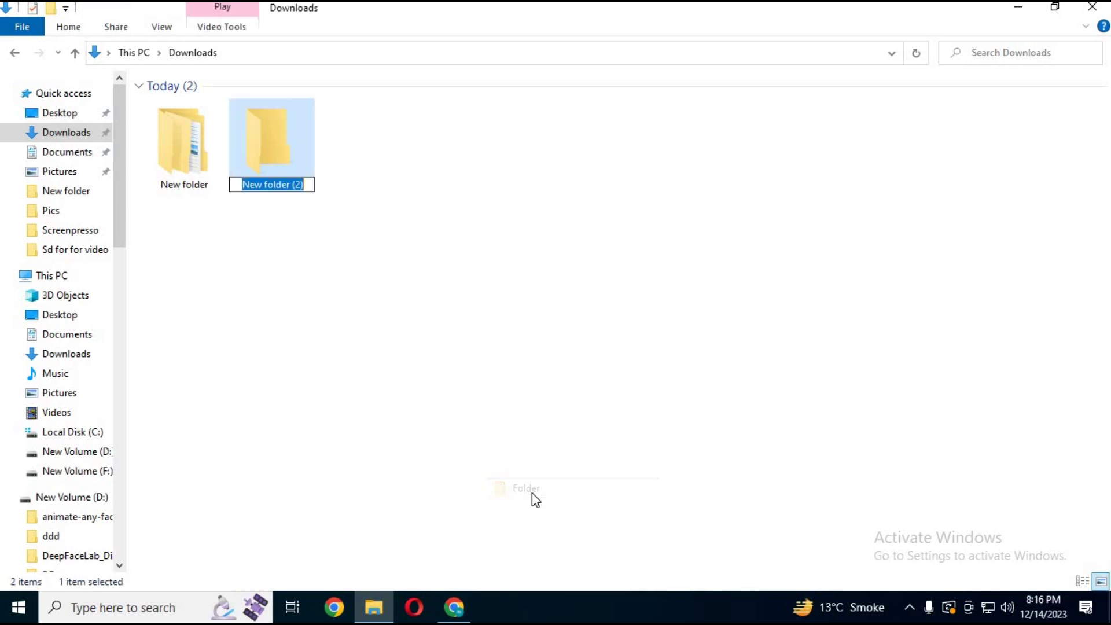
pyautogui.write('tts')
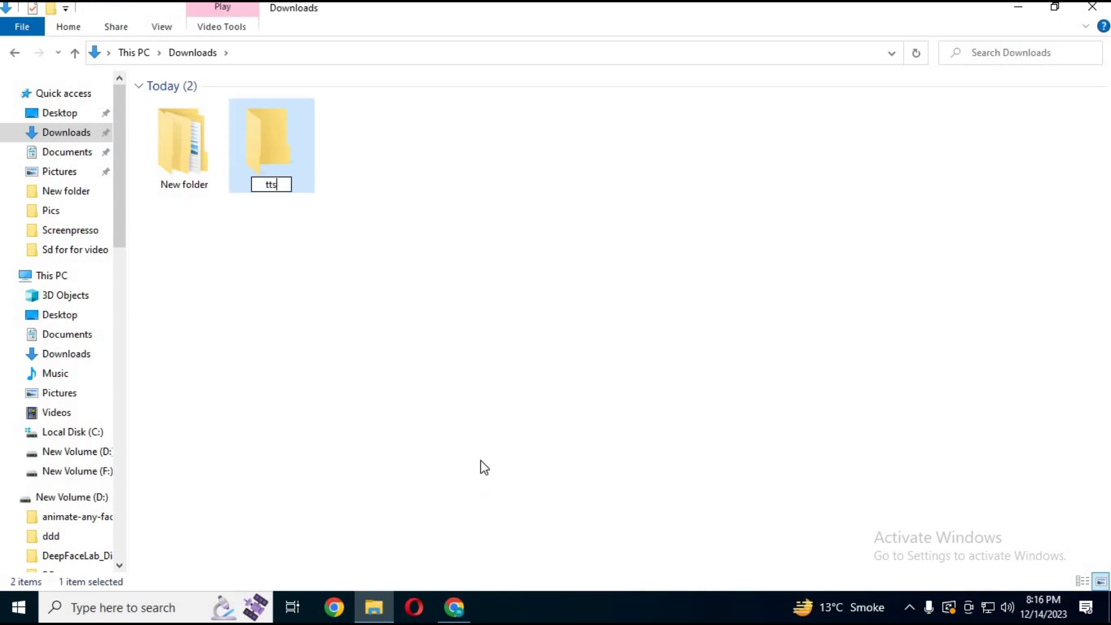
pyautogui.click(367, 365)
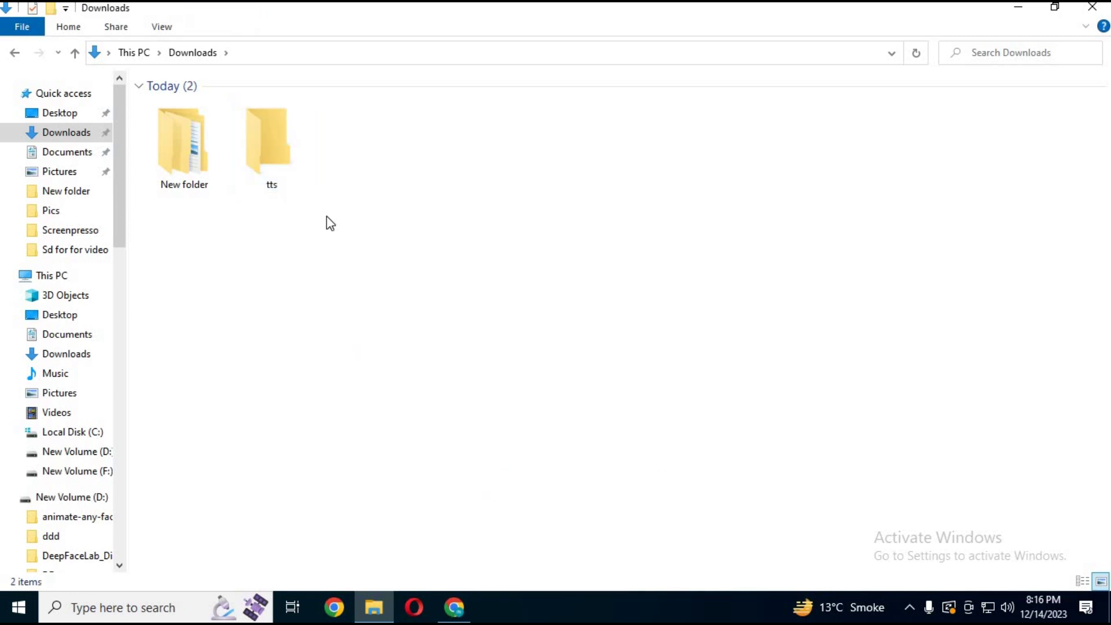
pyautogui.doubleClick(286, 164)
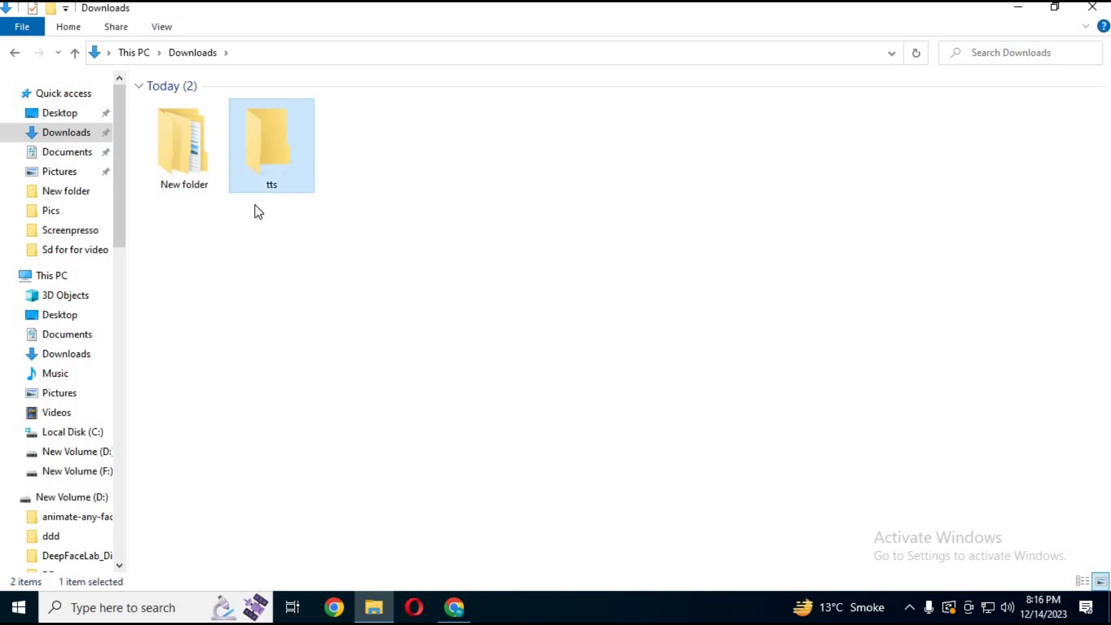
pyautogui.click(307, 53)
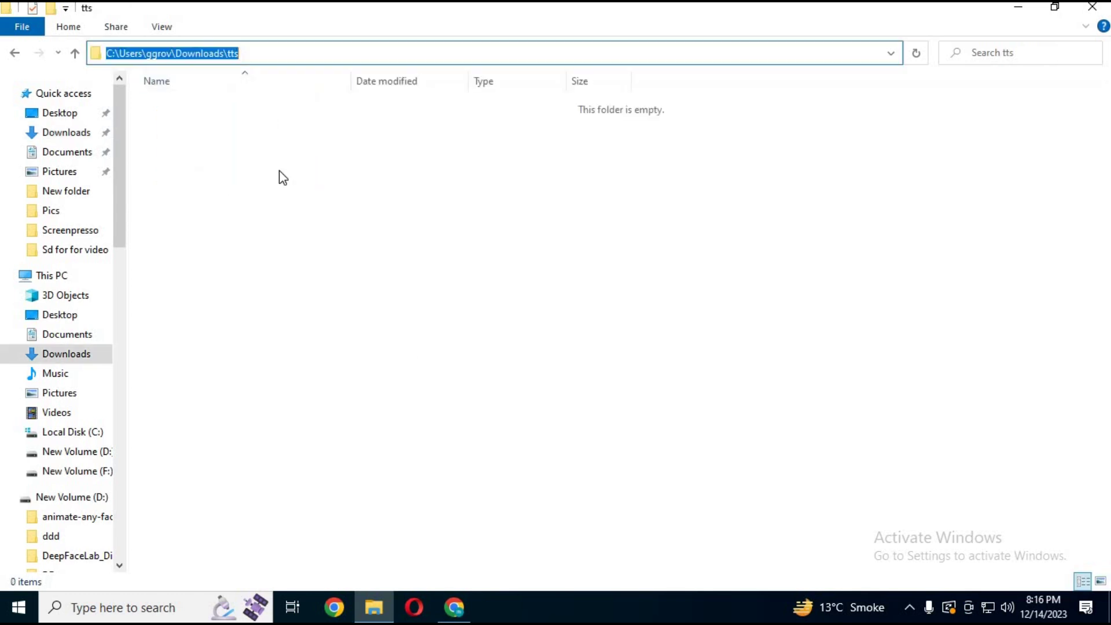
# - Find Anaconda Prompt through the Windows search and launch it as administrator
pyautogui.click(115, 605)
pyautogui.write('a')
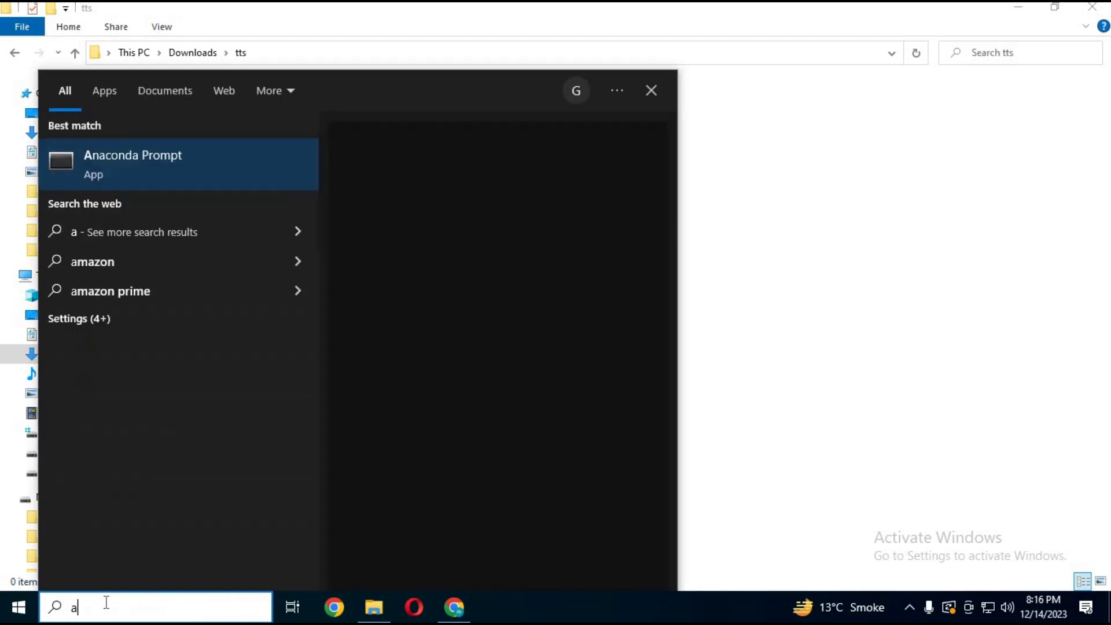
pyautogui.write('na')
pyautogui.click(406, 323)
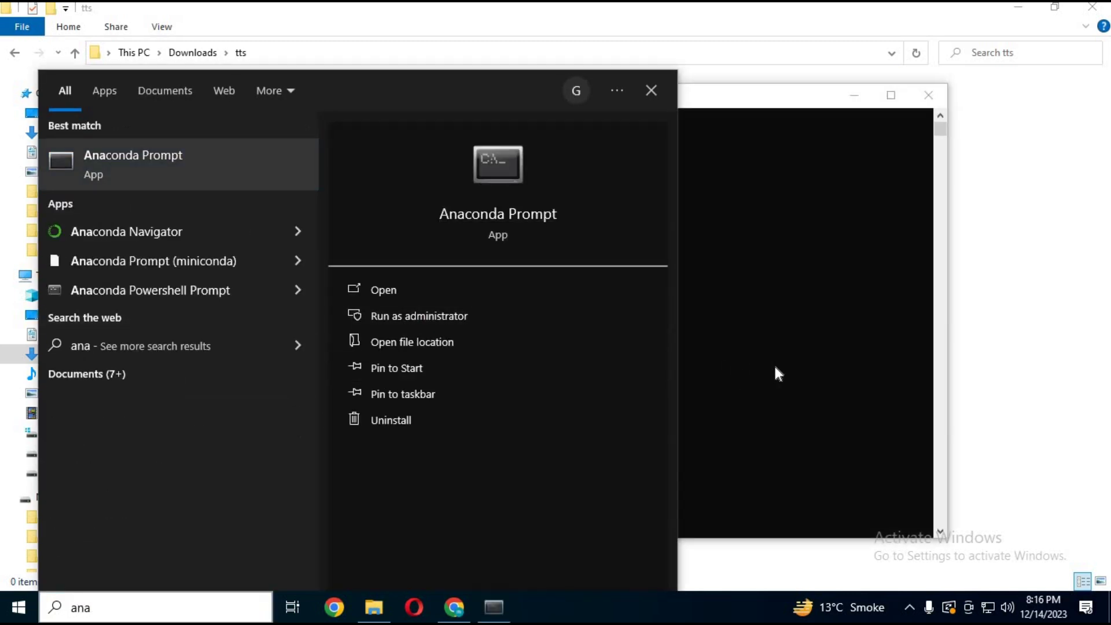
pyautogui.click(774, 371)
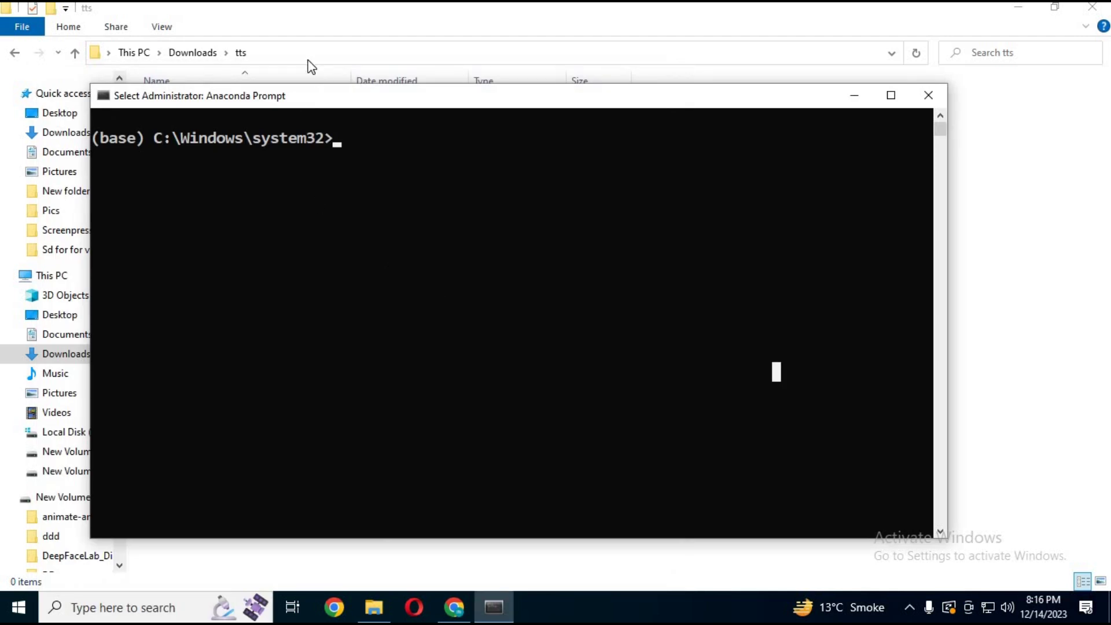
# - Copy the tts folder's path and use cd in Anaconda Prompt to make it the working directory
pyautogui.click(250, 54)
pyautogui.click(250, 54)
pyautogui.rightClick(216, 55)
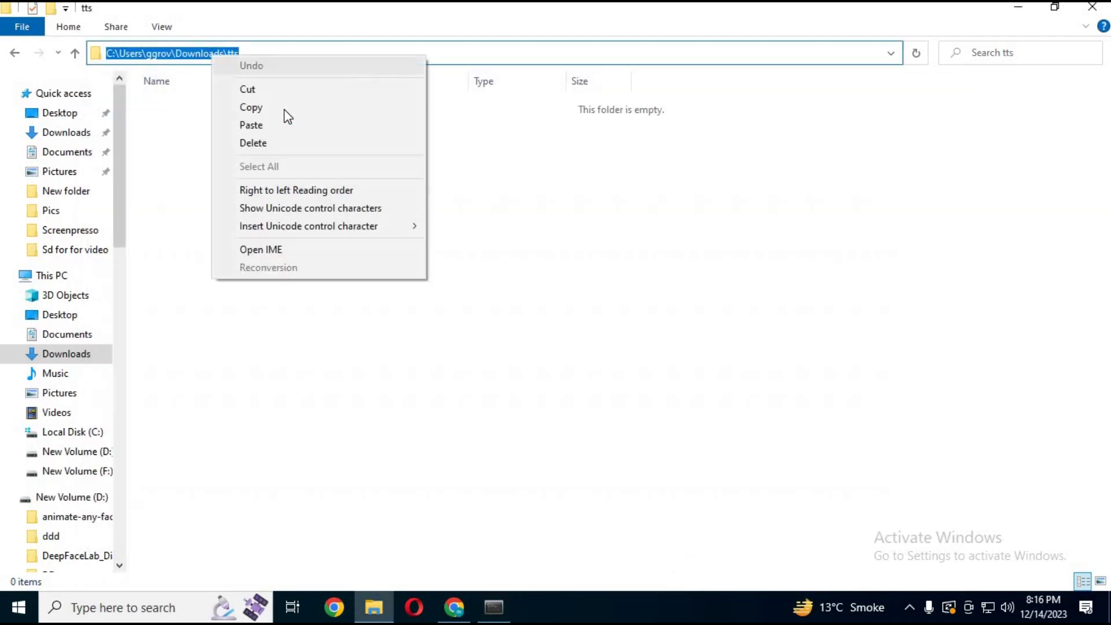
pyautogui.click(284, 108)
pyautogui.click(494, 607)
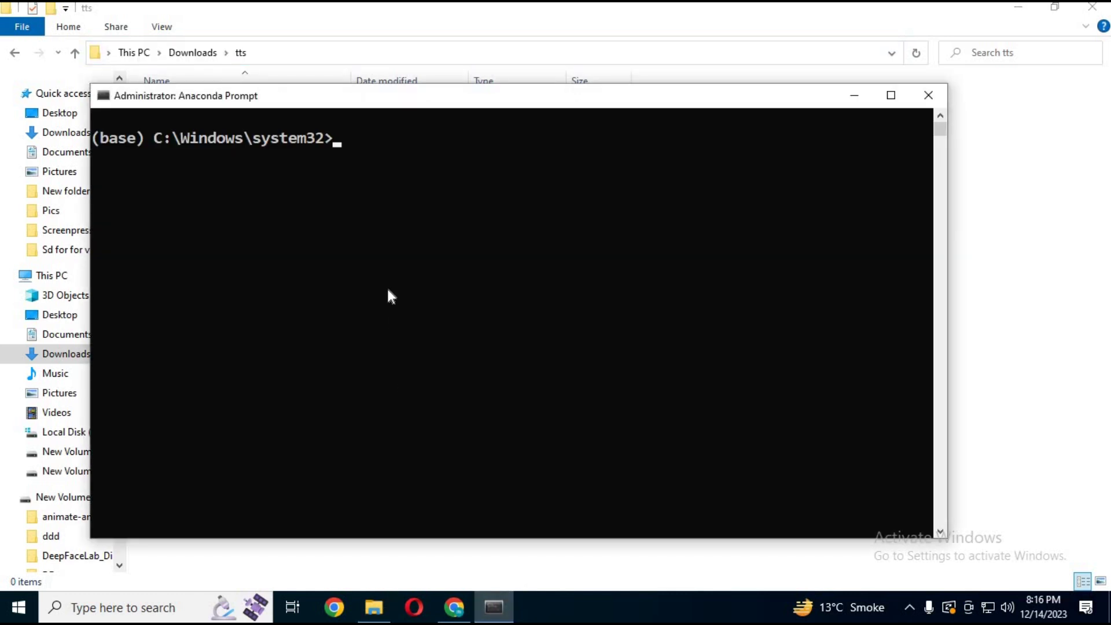
pyautogui.write('cd')
pyautogui.click(277, 51)
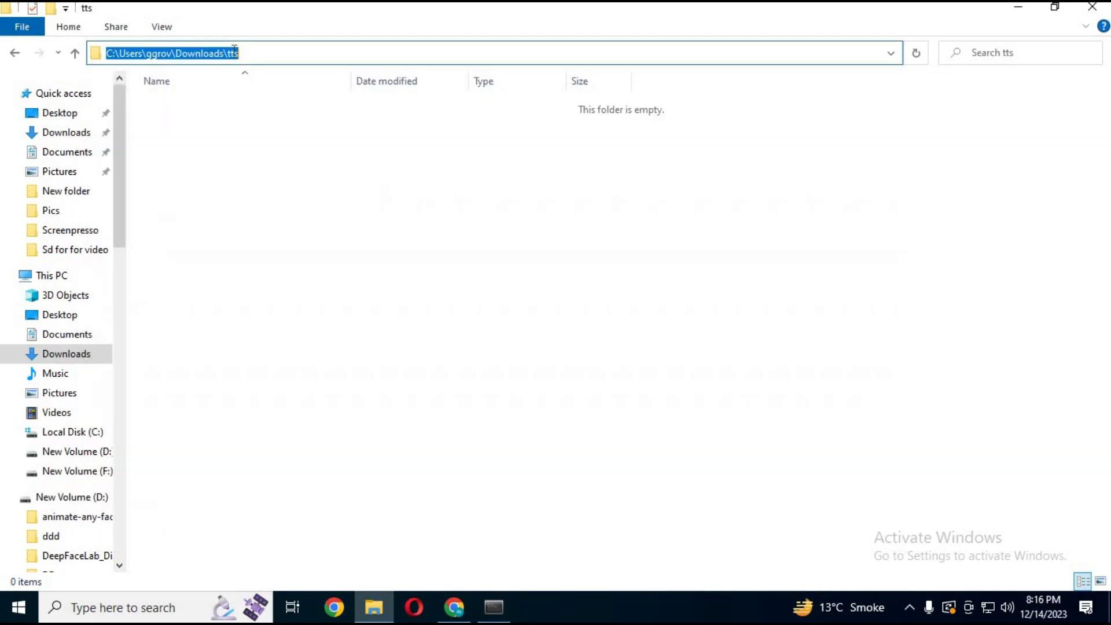
pyautogui.rightClick(234, 52)
pyautogui.click(297, 103)
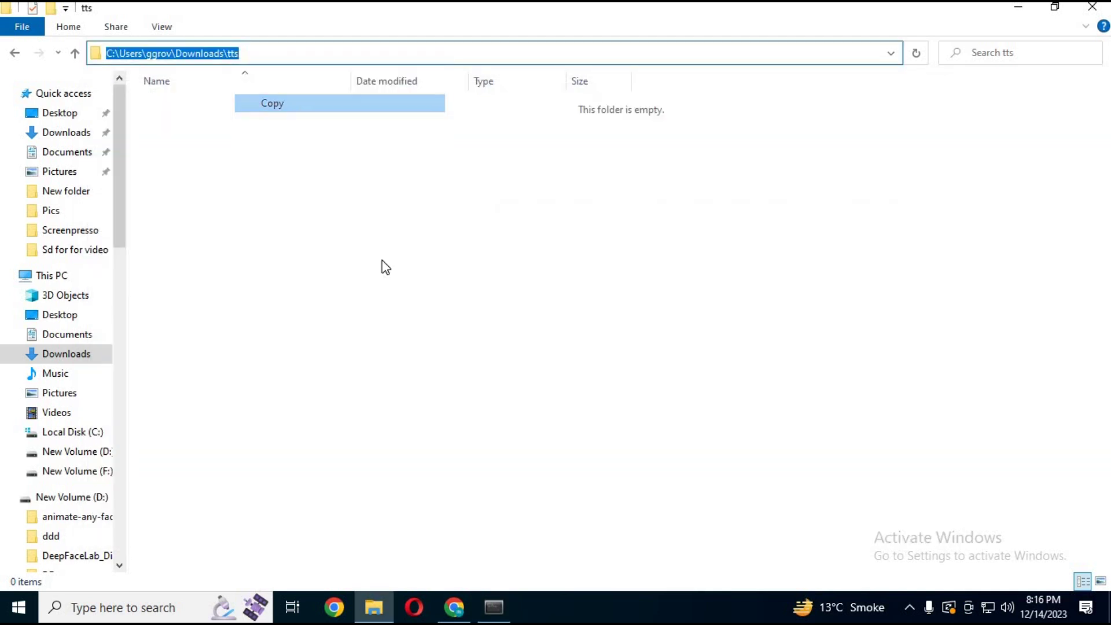
pyautogui.click(494, 607)
pyautogui.hotkey('ctrl', 'v')
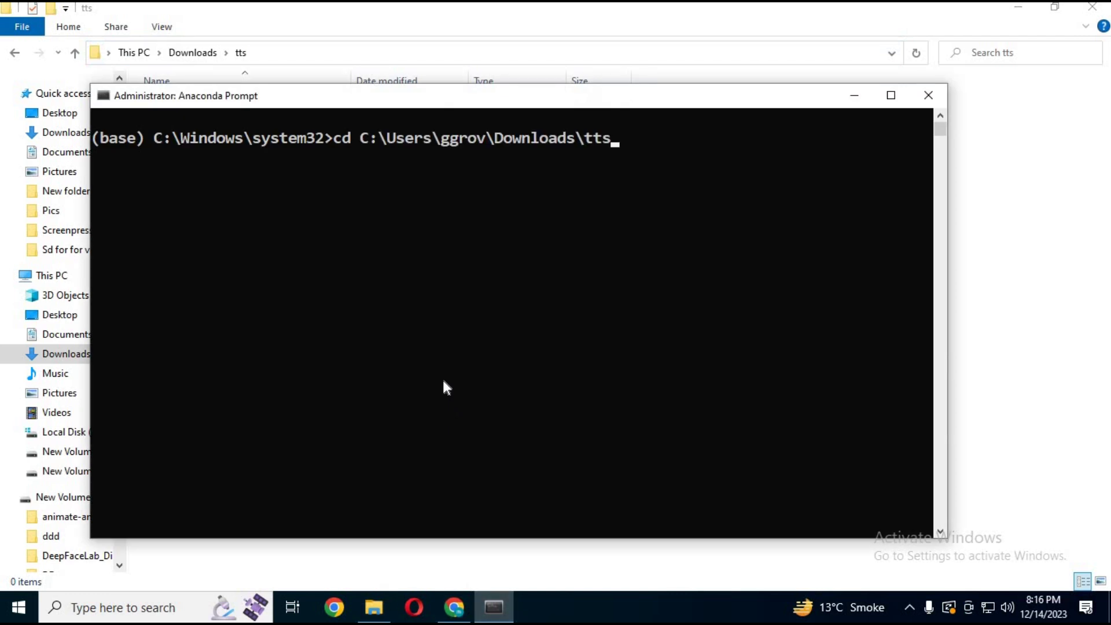
pyautogui.press('Return')
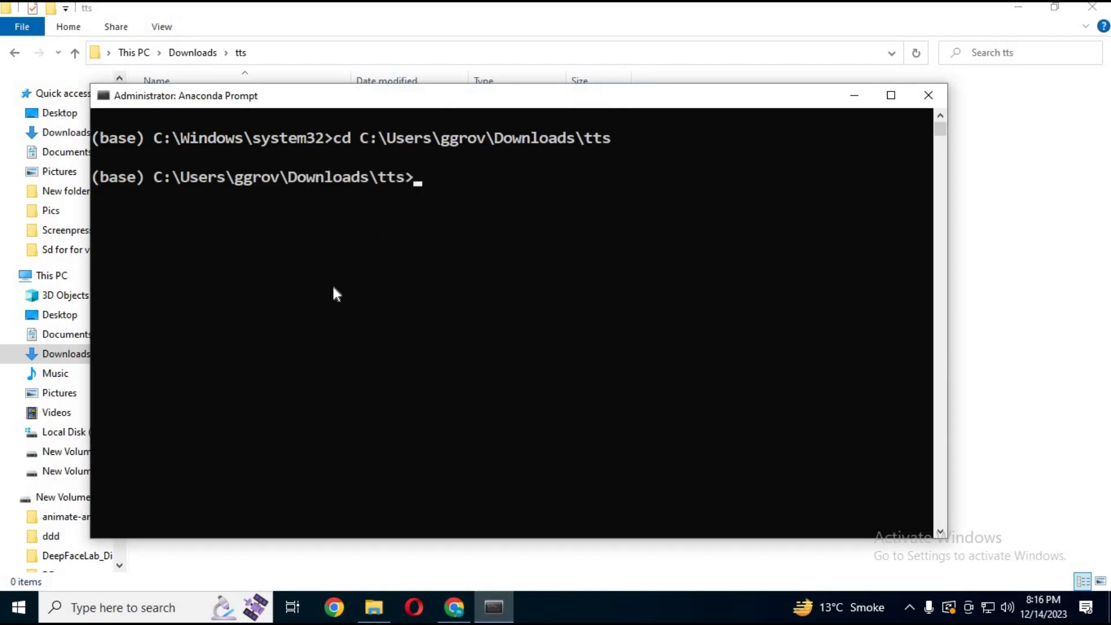
pyautogui.click(456, 609)
pyautogui.moveTo(1105, 191); pyautogui.dragTo(1069, 385)
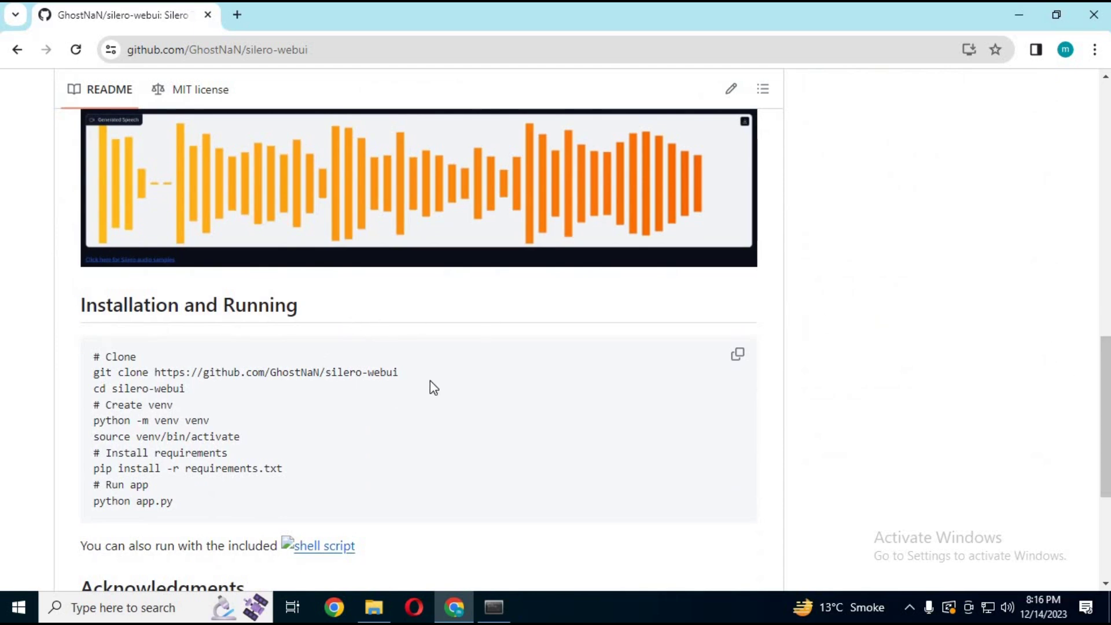
pyautogui.moveTo(401, 372); pyautogui.dragTo(87, 373)
pyautogui.rightClick(205, 374)
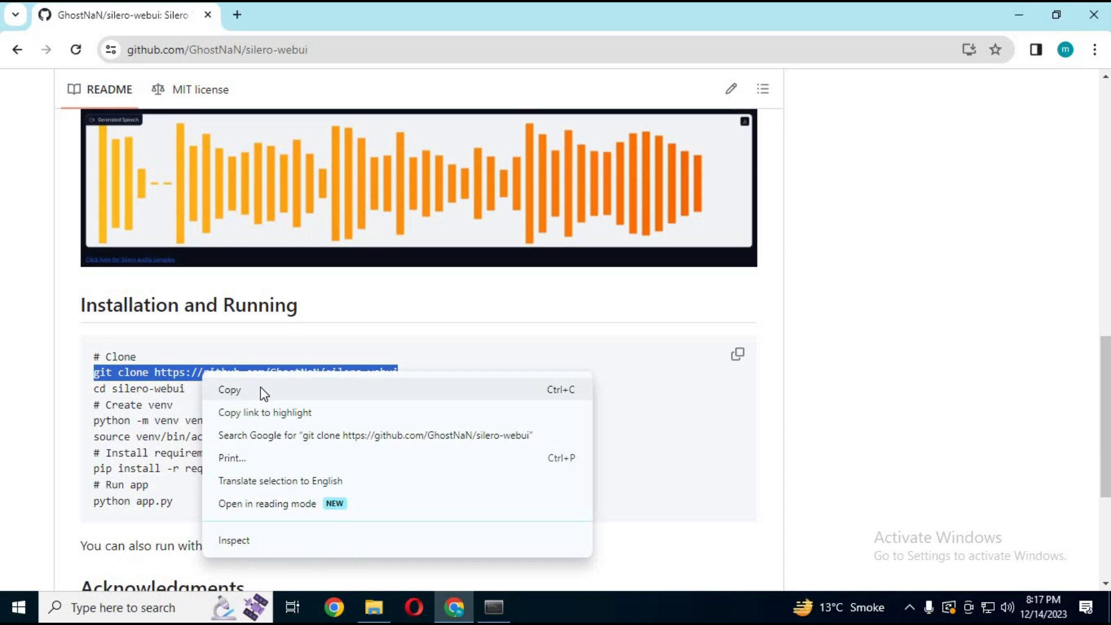
pyautogui.click(261, 387)
pyautogui.click(505, 610)
pyautogui.rightClick(485, 513)
pyautogui.press('Return')
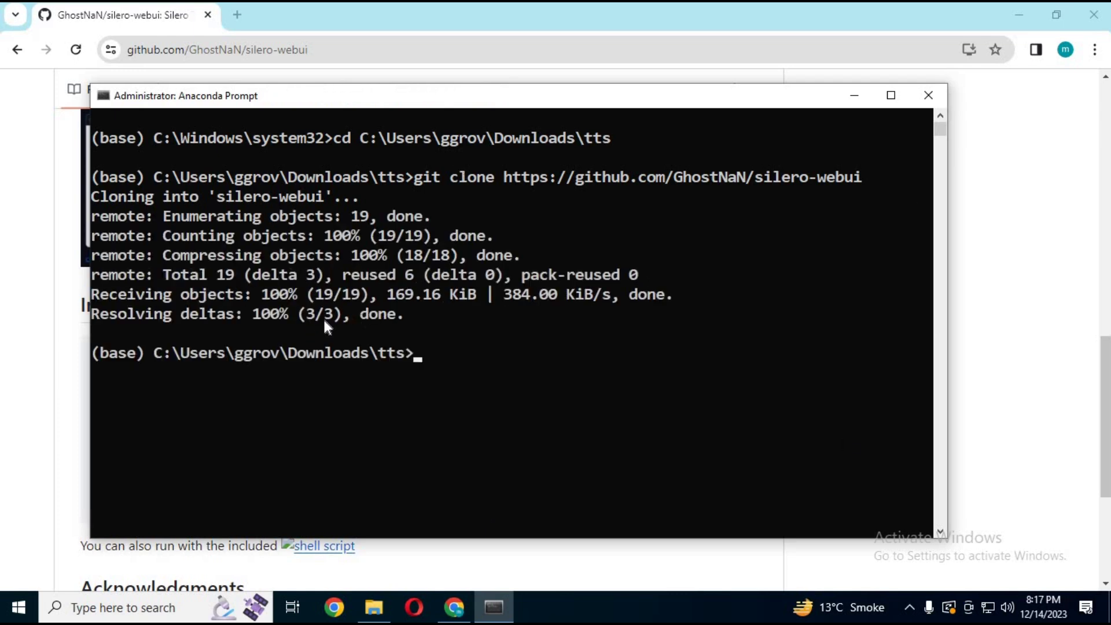
# - Copy cd silero-webui from the README's installation commands and run it in Anaconda Prompt
pyautogui.click(24, 359)
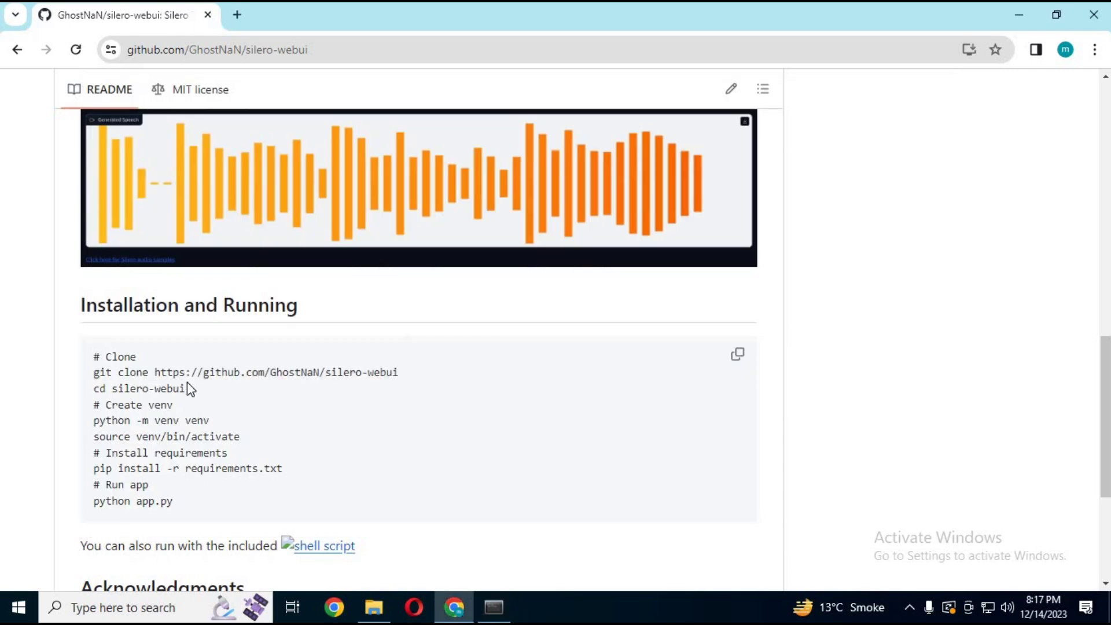
pyautogui.moveTo(186, 389); pyautogui.dragTo(86, 391)
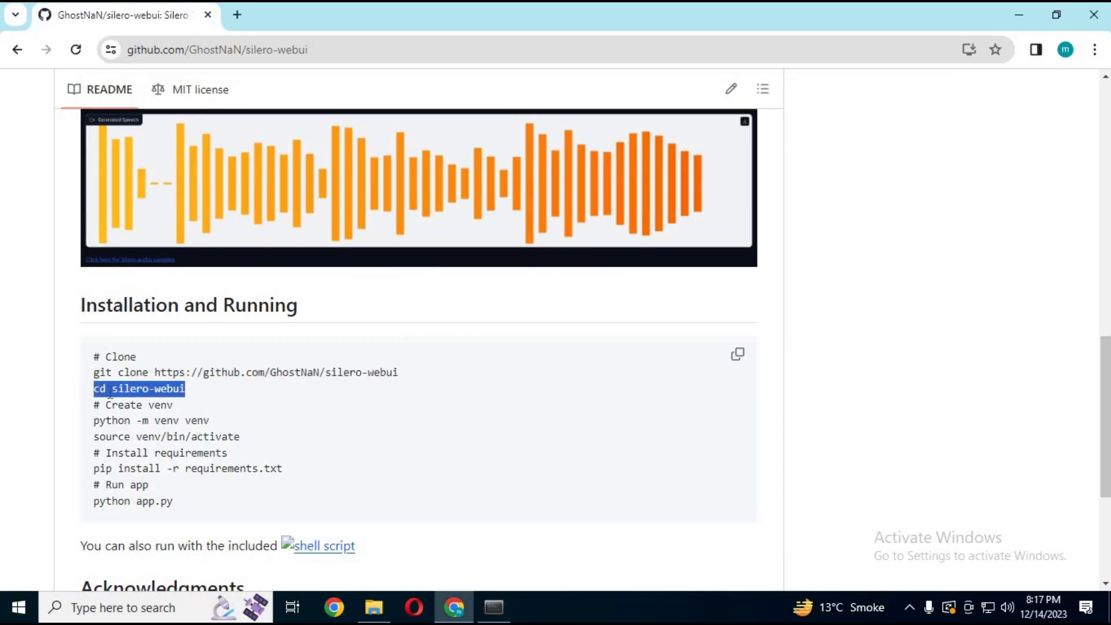
pyautogui.rightClick(114, 386)
pyautogui.click(149, 217)
pyautogui.click(494, 607)
pyautogui.hotkey('ctrl', 'v')
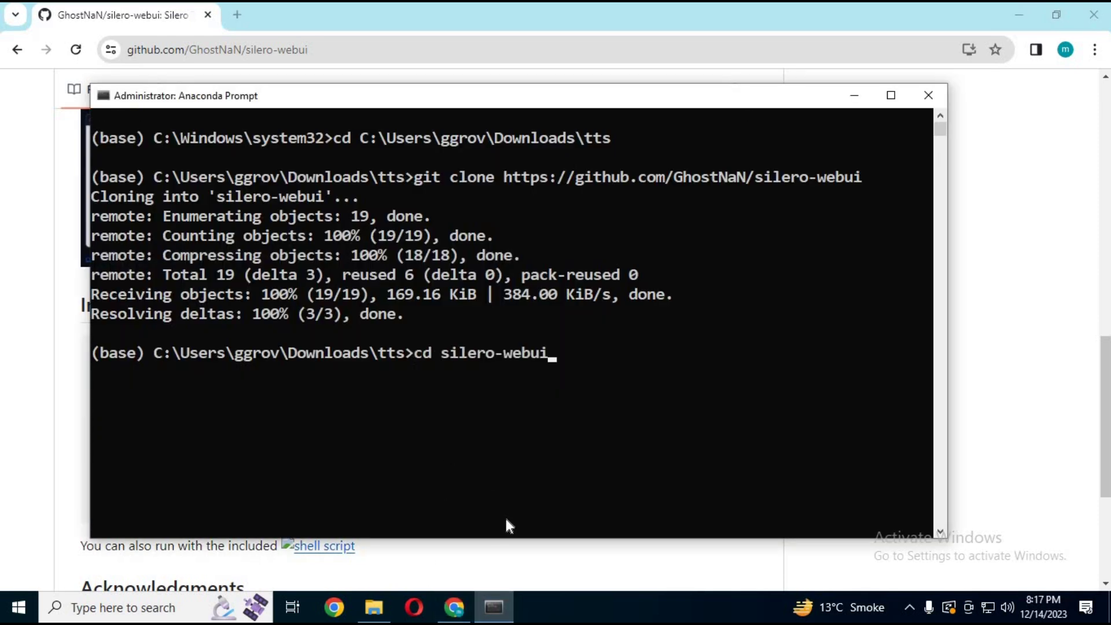
pyautogui.press('Return')
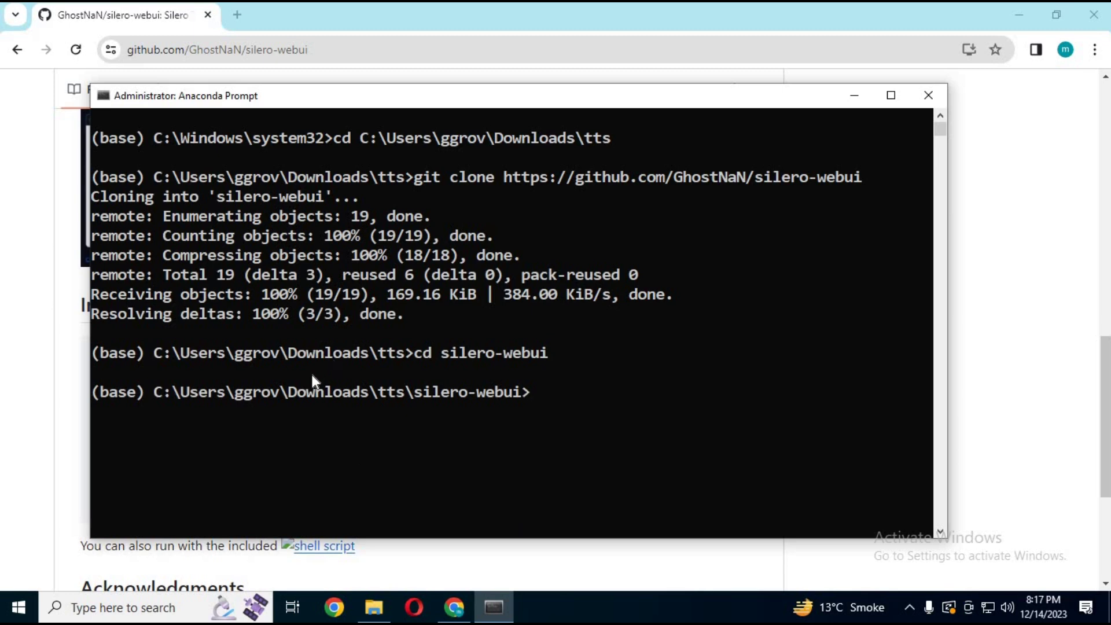
# - Copy the README's command python -m venv venv and run it in Anaconda Prompt
pyautogui.click(16, 452)
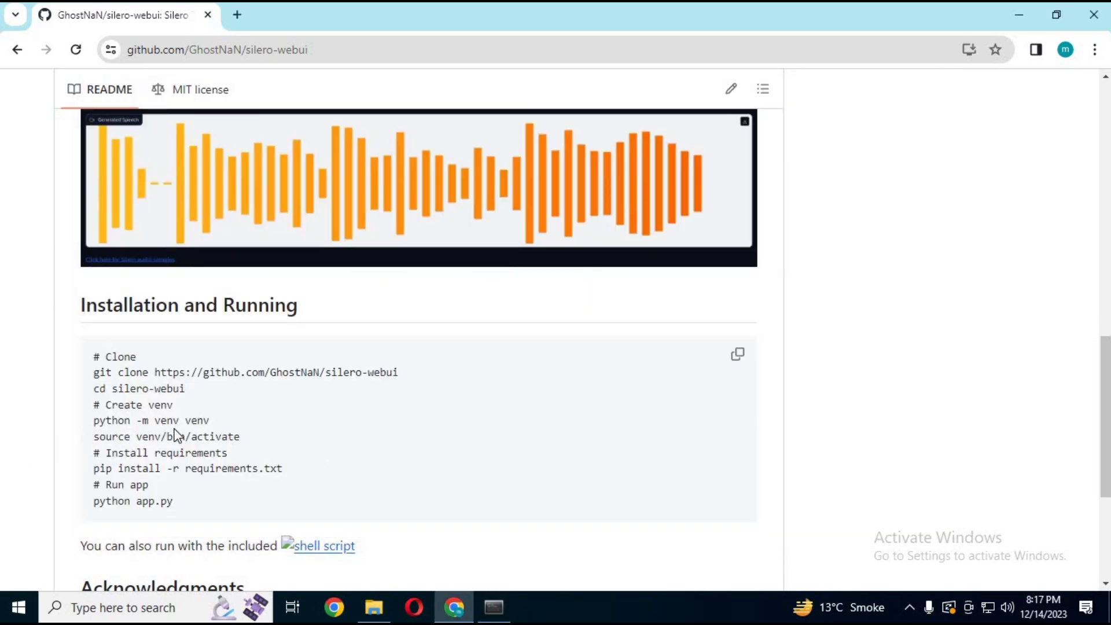
pyautogui.moveTo(239, 437); pyautogui.dragTo(78, 441)
pyautogui.moveTo(238, 416); pyautogui.dragTo(92, 423)
pyautogui.rightClick(136, 420)
pyautogui.click(181, 254)
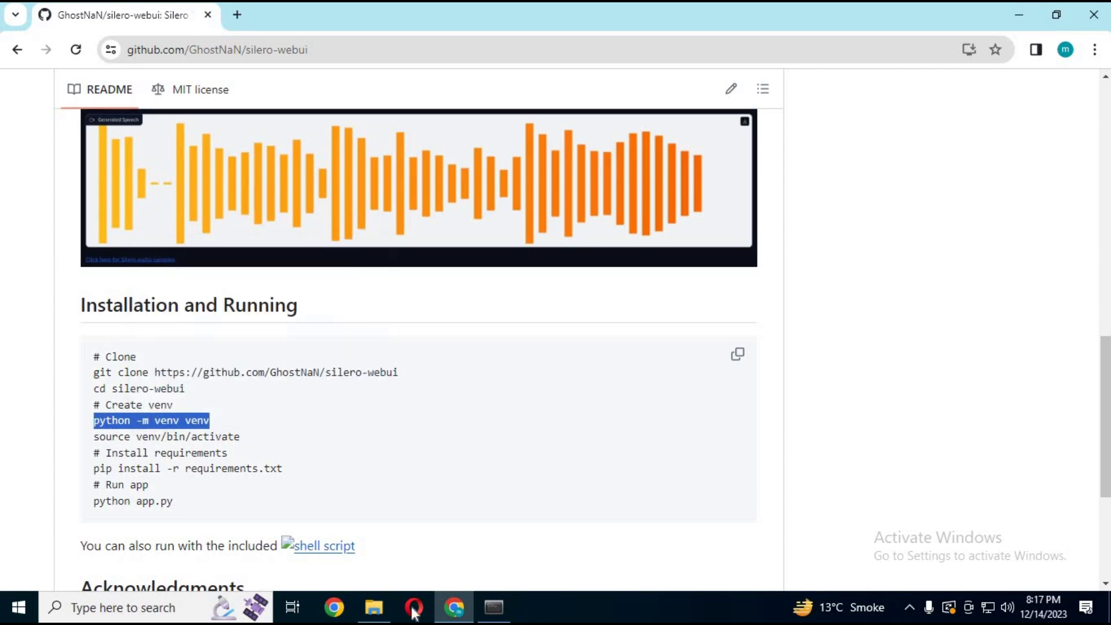
pyautogui.click(493, 608)
pyautogui.hotkey('ctrl', 'v')
pyautogui.press('Return')
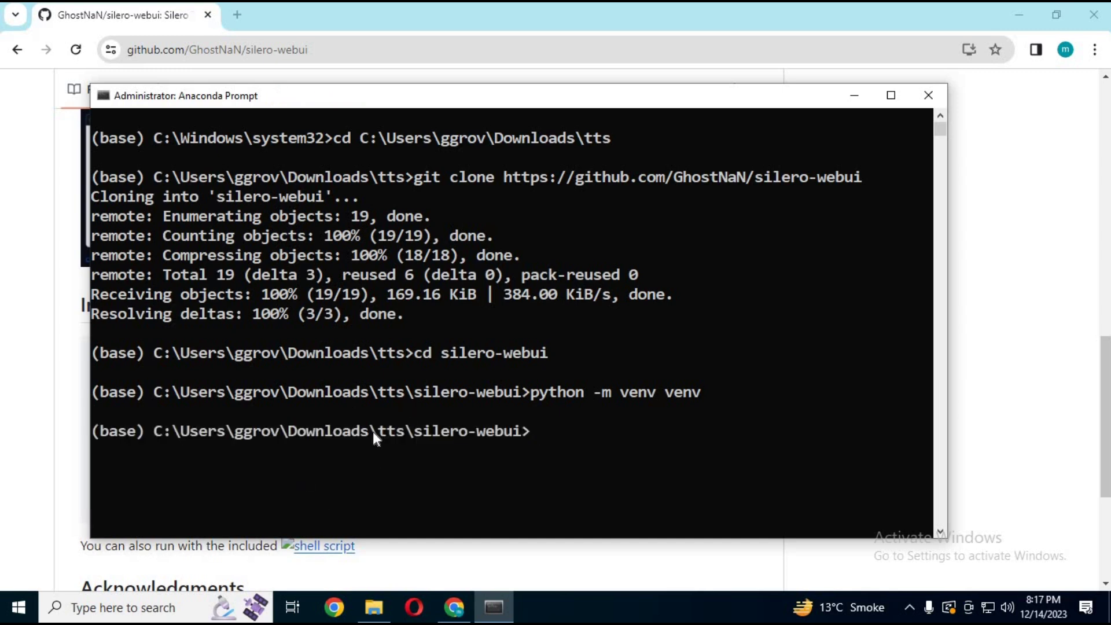
# - Activate the virtual environment in Anaconda Prompt with venv\Scripts\activate in place of the README's source command
pyautogui.click(36, 429)
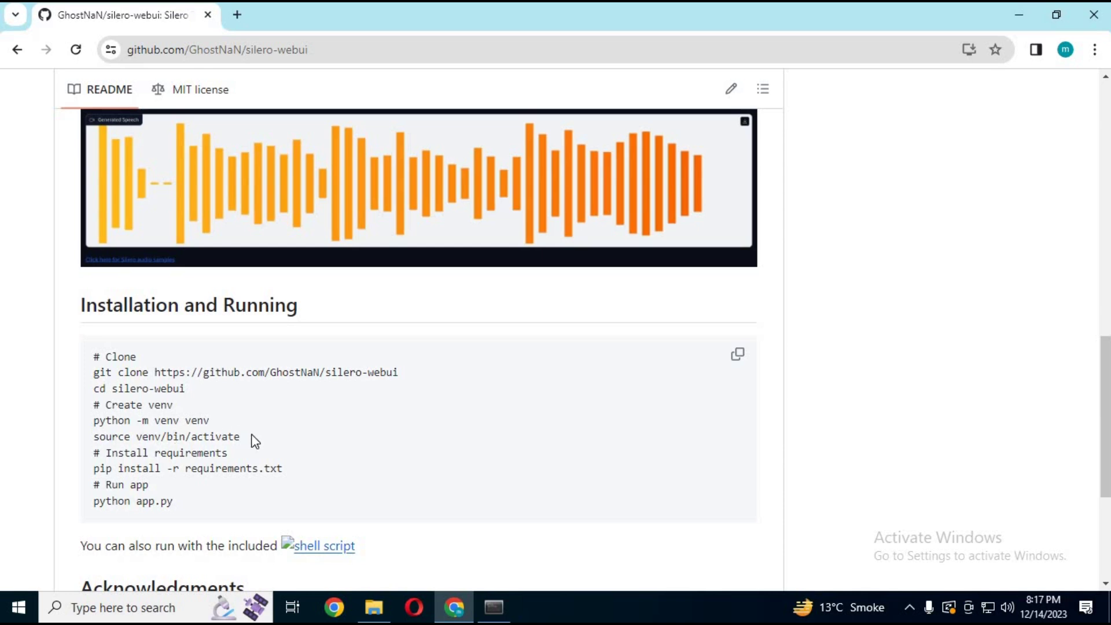
pyautogui.moveTo(240, 437); pyautogui.dragTo(87, 444)
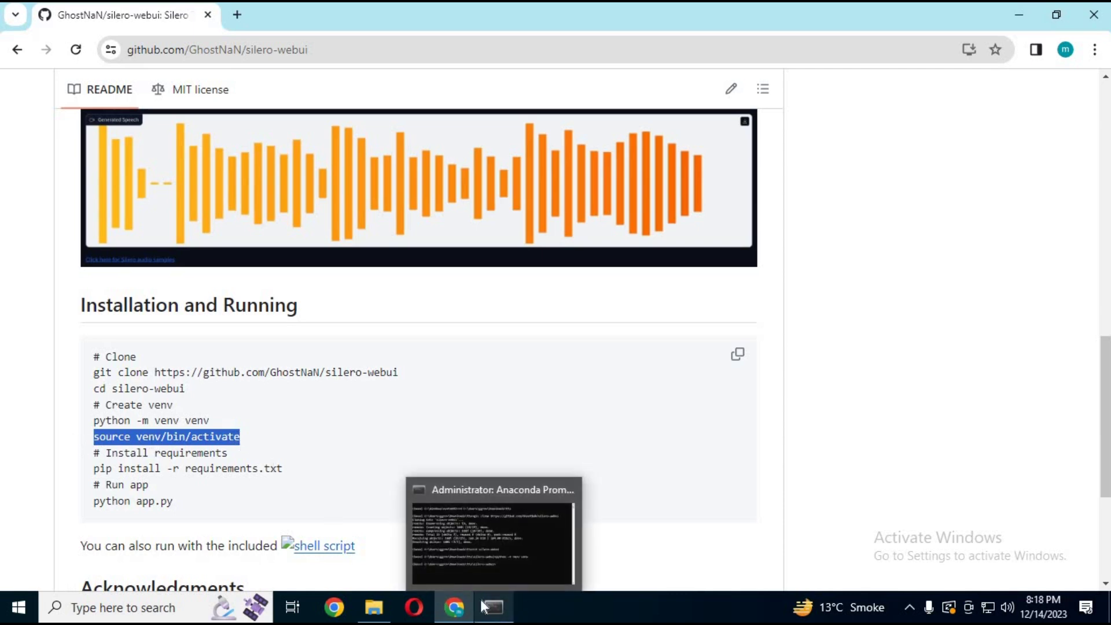
pyautogui.click(249, 439)
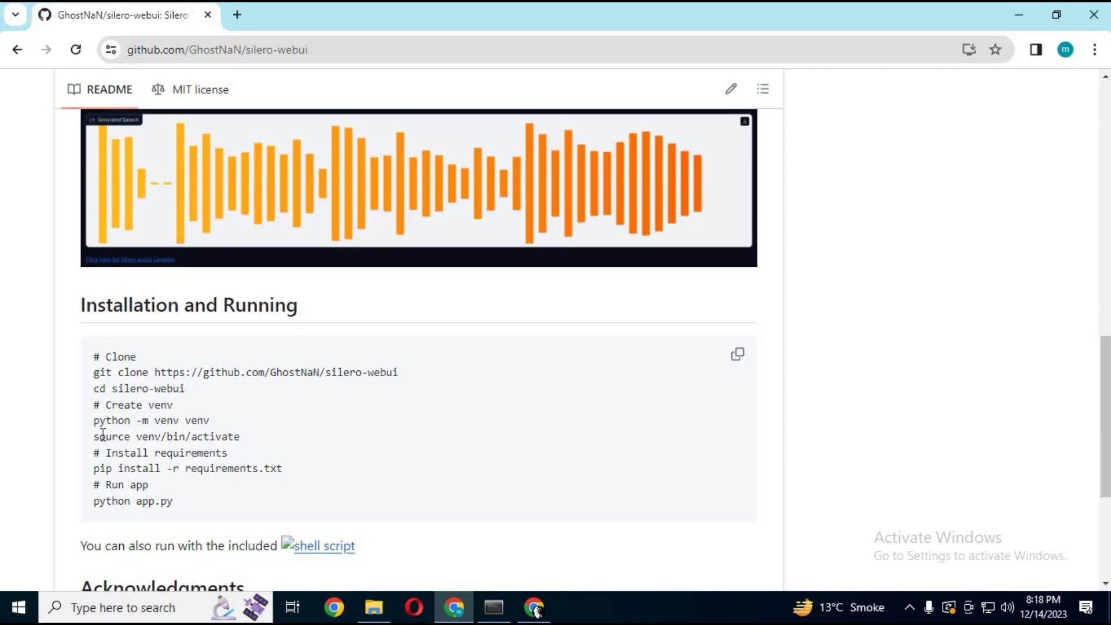
pyautogui.moveTo(241, 437); pyautogui.dragTo(79, 434)
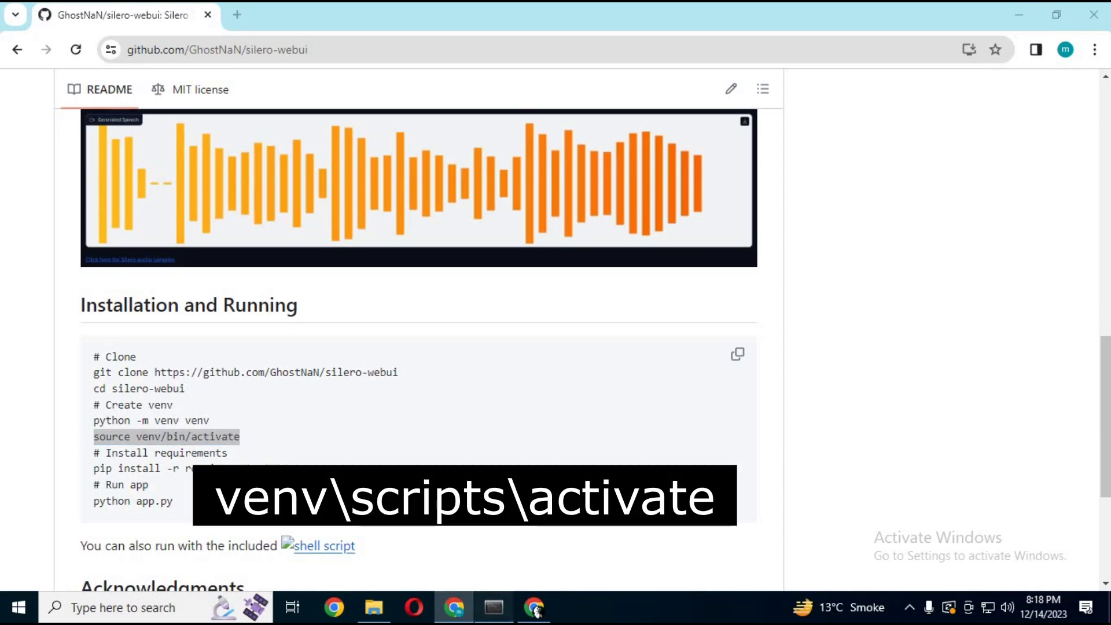
pyautogui.click(492, 614)
pyautogui.write('venv\\Scripts\\activate')
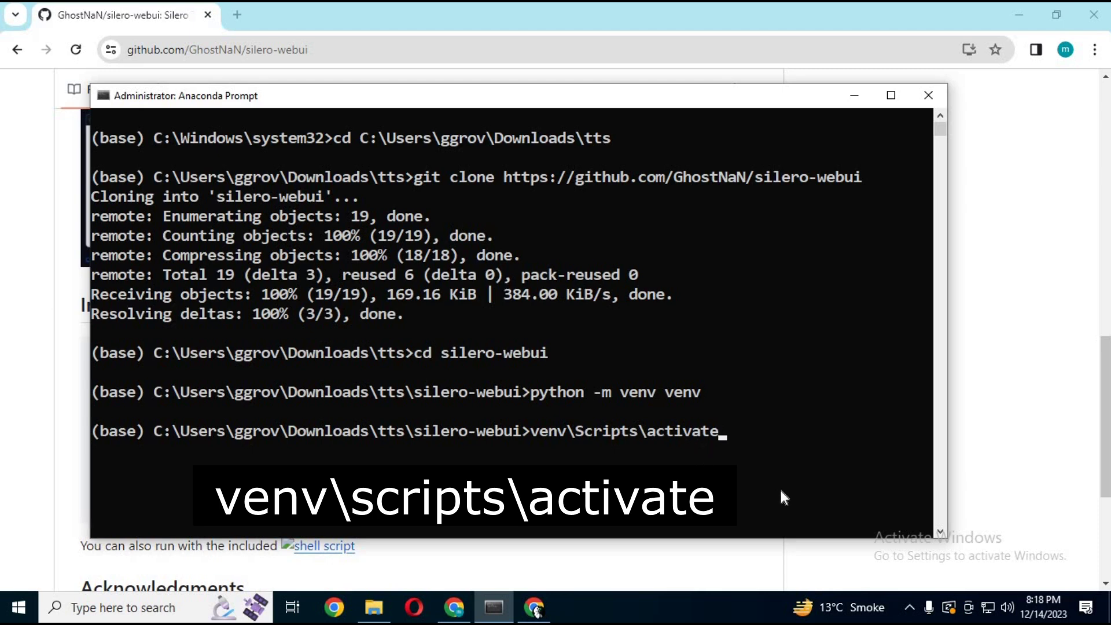
pyautogui.press('Return')
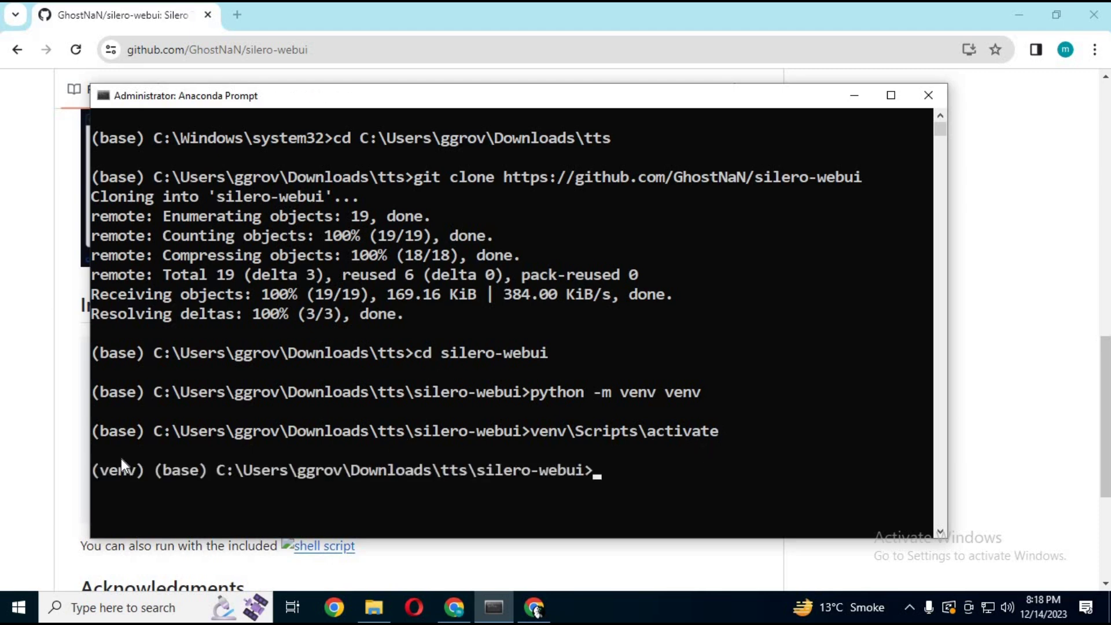
# - Copy pip install -r requirements.txt from the README, run it in Anaconda Prompt, and also run pip install soundfile
pyautogui.click(23, 488)
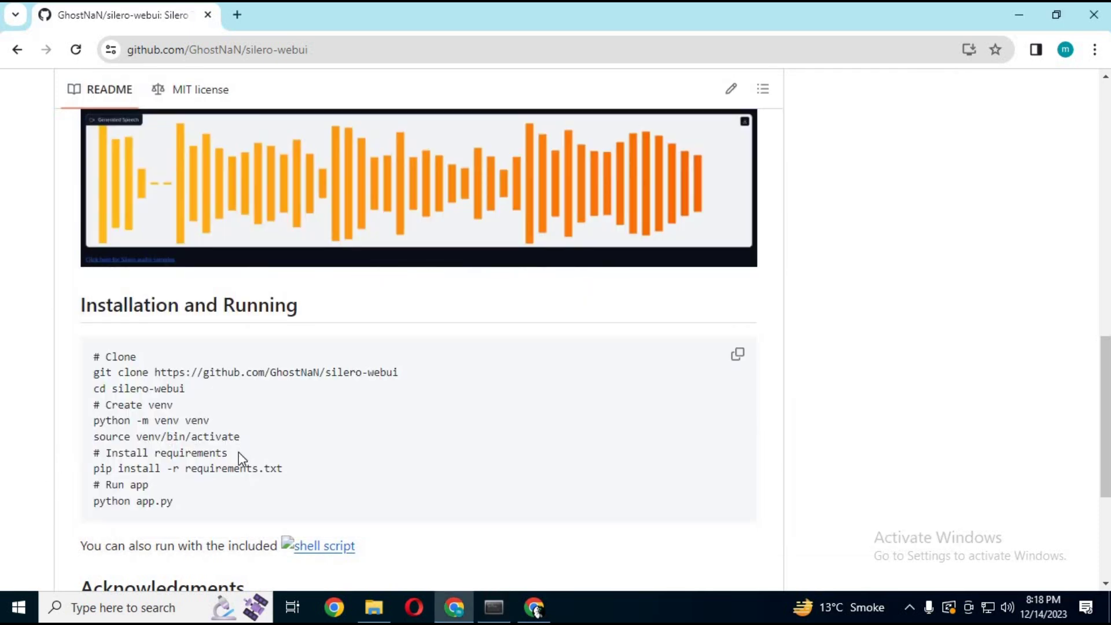
pyautogui.moveTo(283, 469); pyautogui.dragTo(203, 469)
pyautogui.moveTo(68, 487); pyautogui.dragTo(92, 469)
pyautogui.rightClick(177, 454)
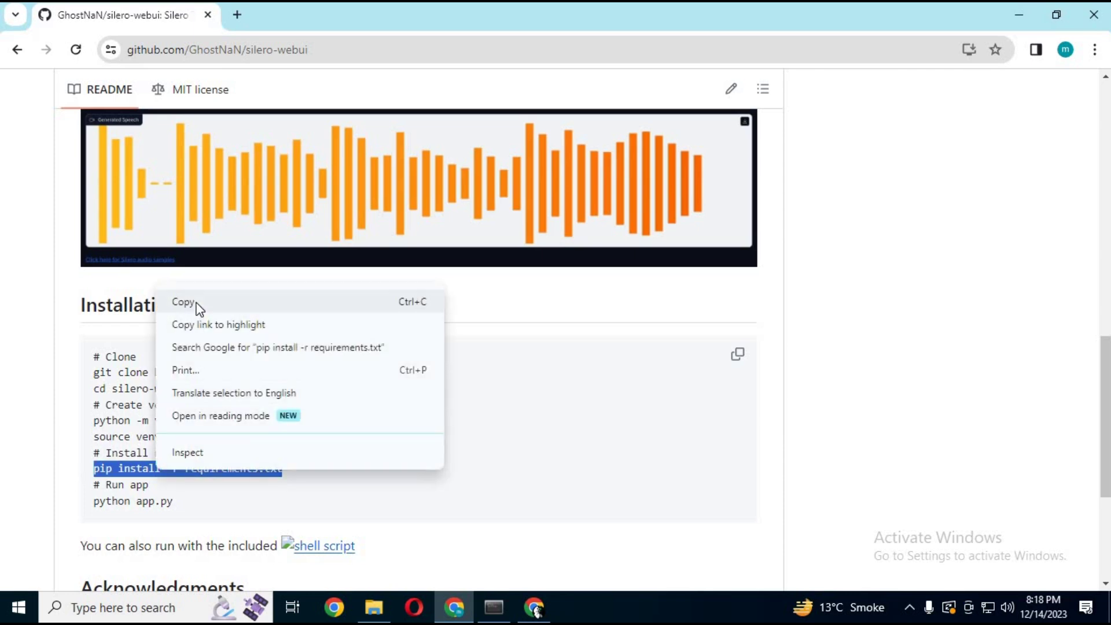
pyautogui.click(199, 305)
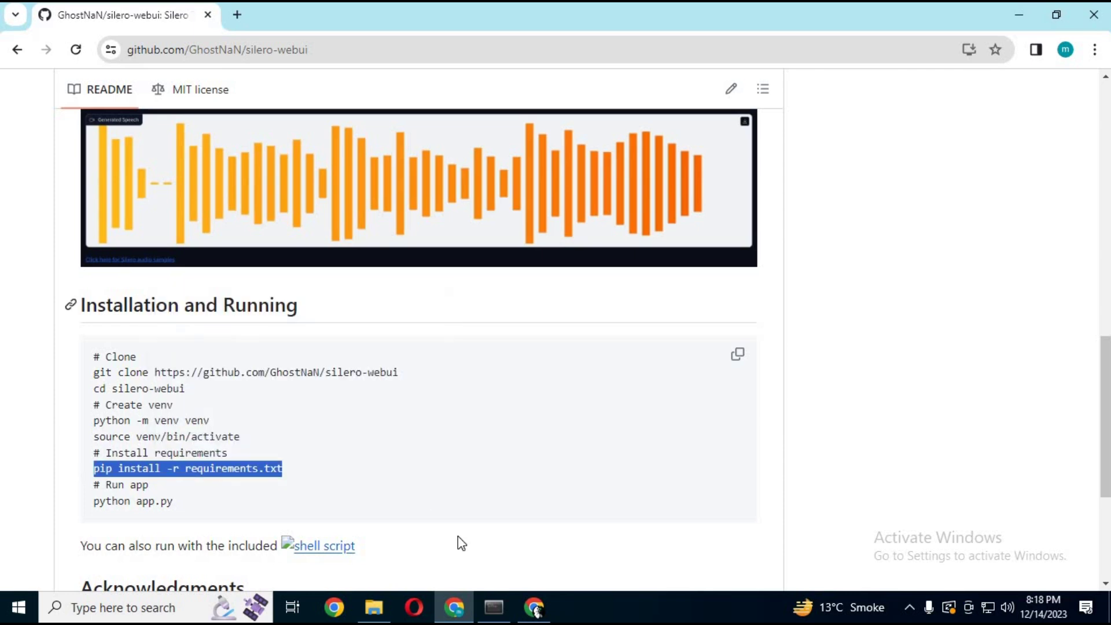
pyautogui.click(511, 614)
pyautogui.rightClick(618, 482)
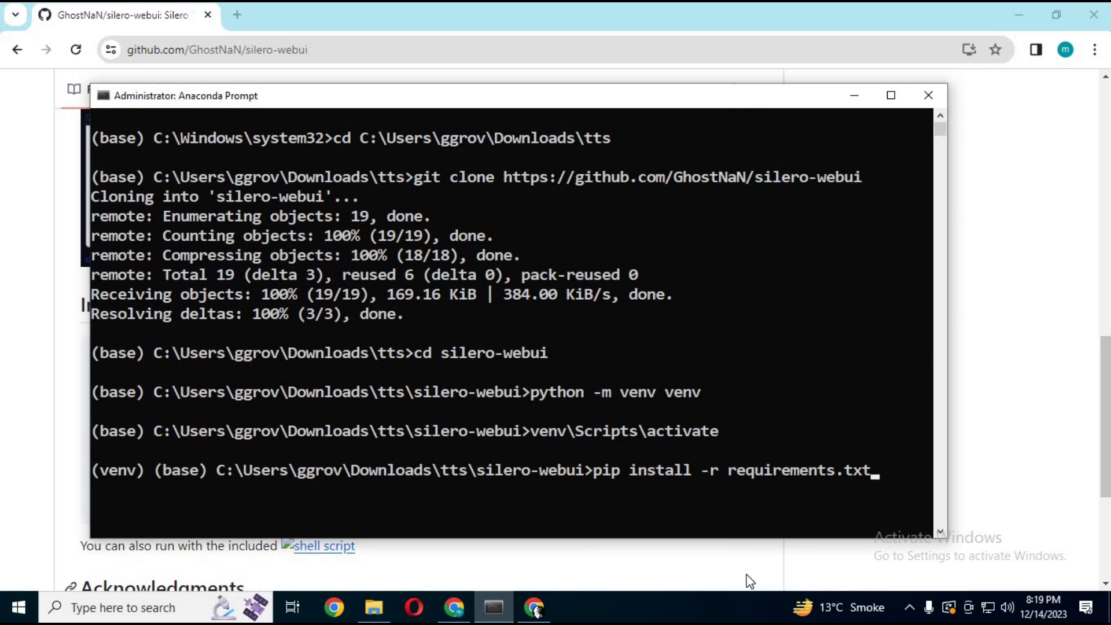
pyautogui.press('Return')
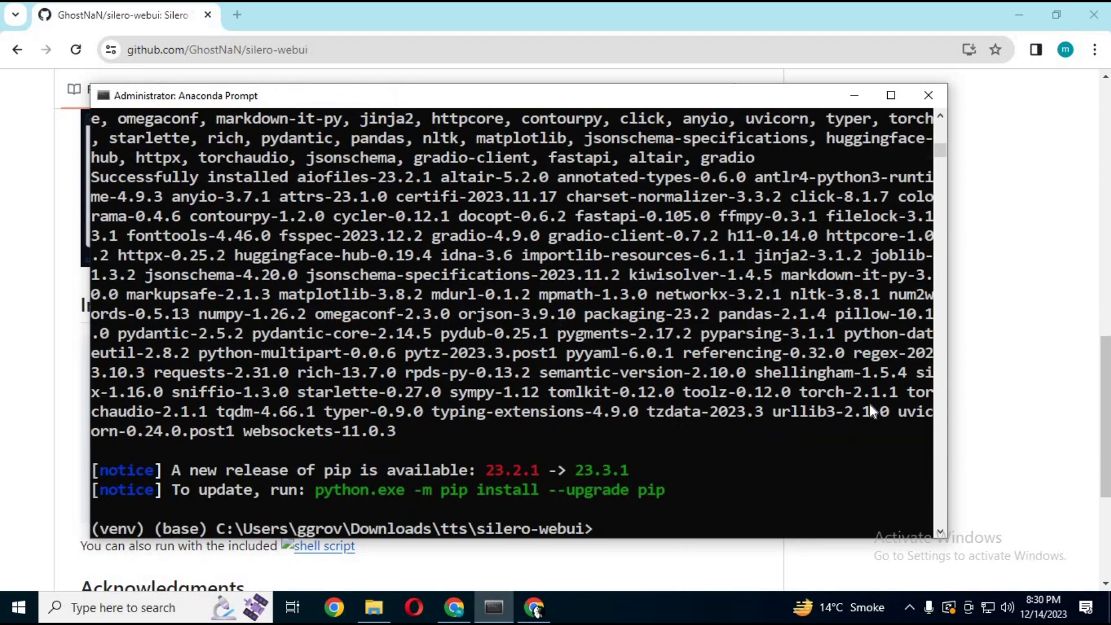
pyautogui.write('pip install soundfile')
pyautogui.press('Return')
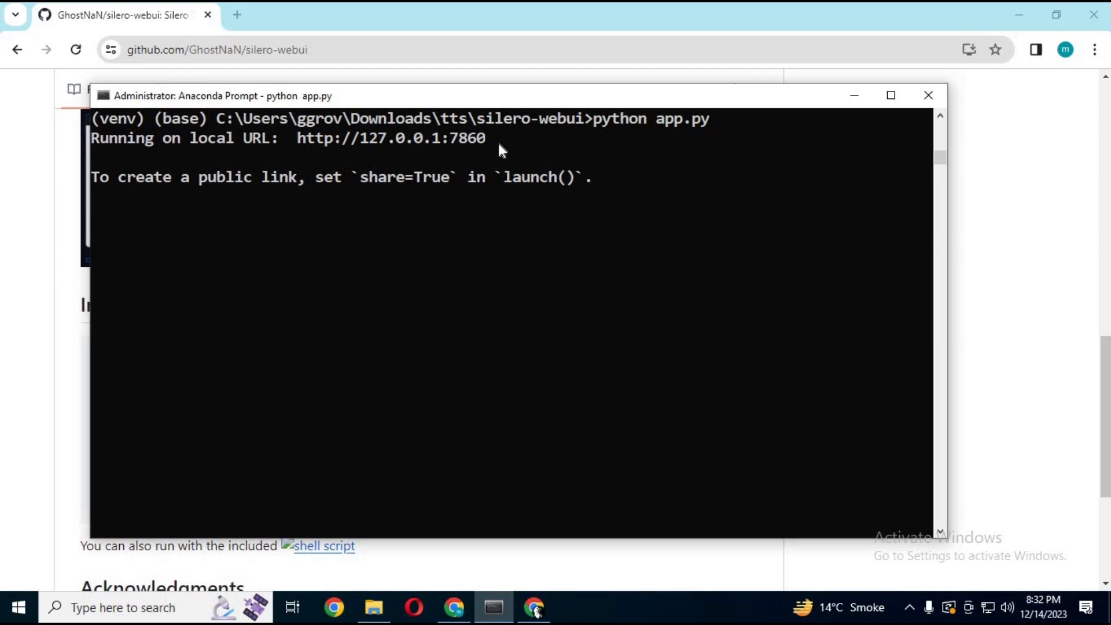
pyautogui.moveTo(490, 139); pyautogui.dragTo(301, 139)
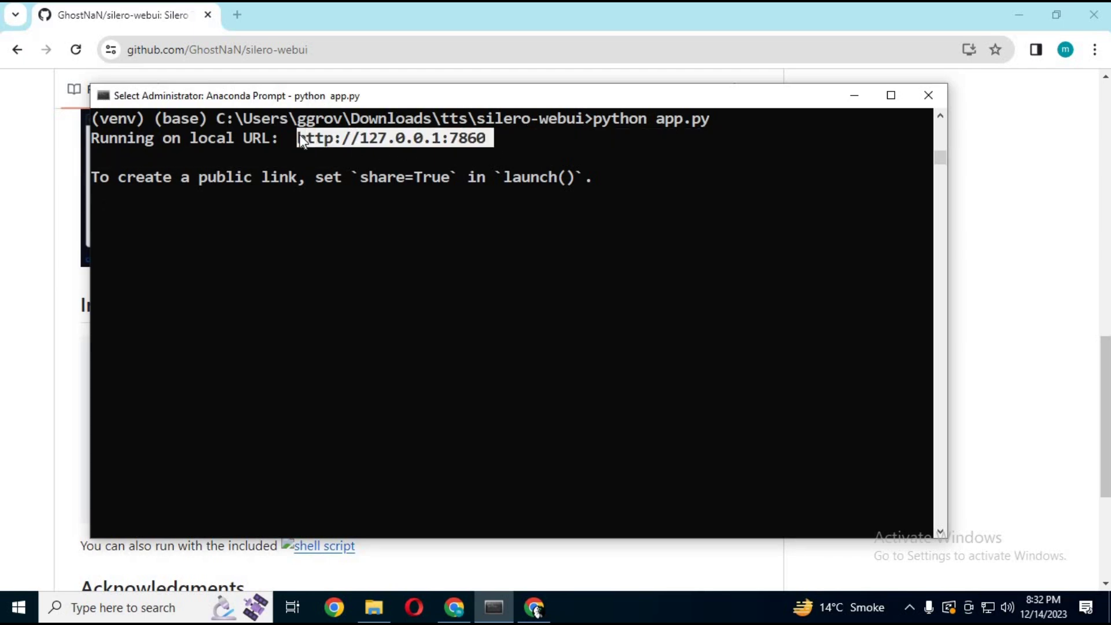
pyautogui.rightClick(300, 134)
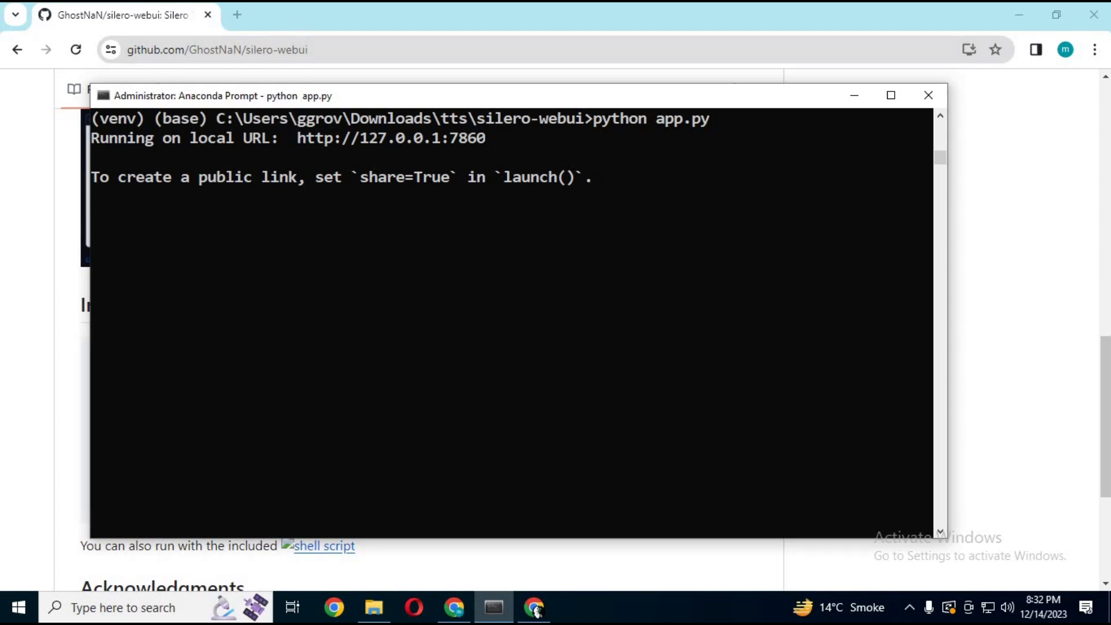
pyautogui.click(237, 15)
pyautogui.rightClick(154, 48)
pyautogui.click(228, 190)
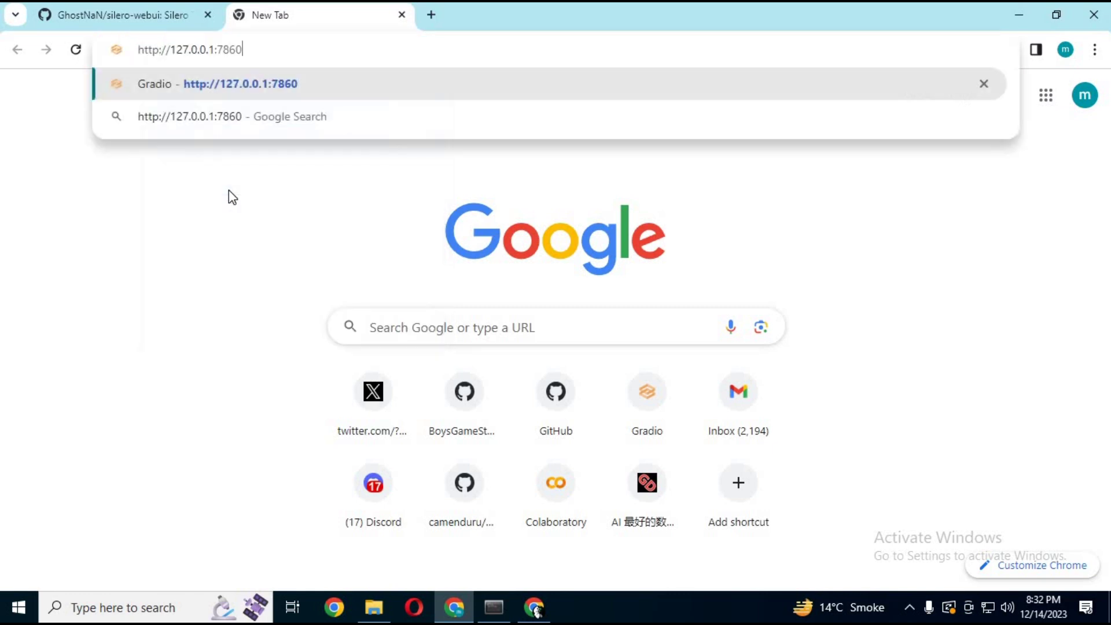
pyautogui.press('Return')
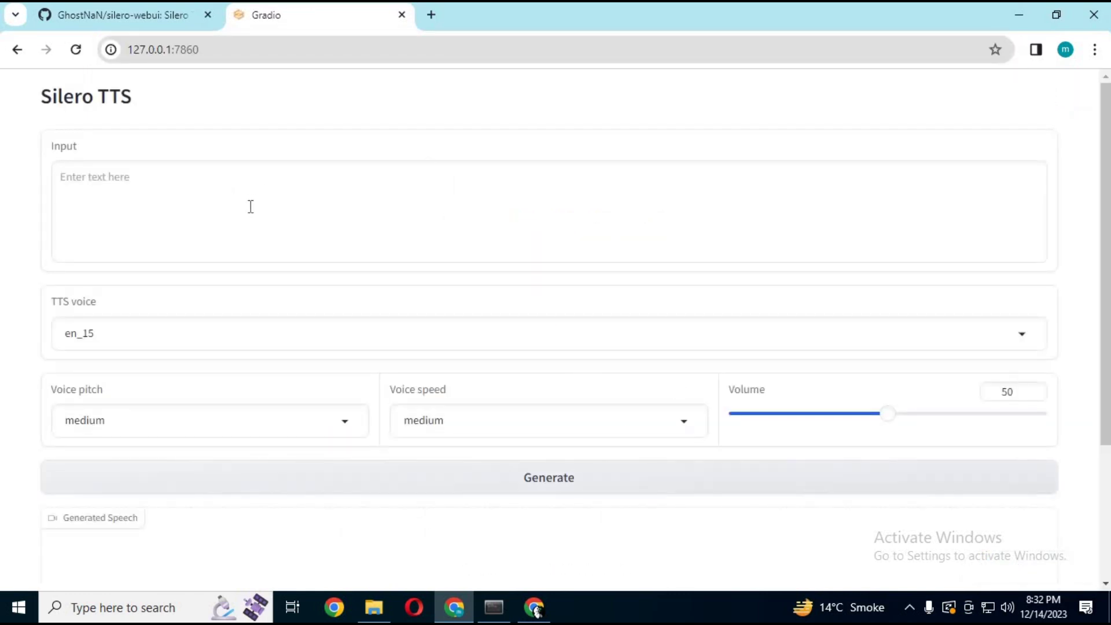
# - Enter "thank you for watching my video . if you got any question comment . dont forget to subscribe to my youtube channel . take care" as input
pyautogui.click(251, 207)
pyautogui.write('thank you for watching my video . if you got any question comment . d')
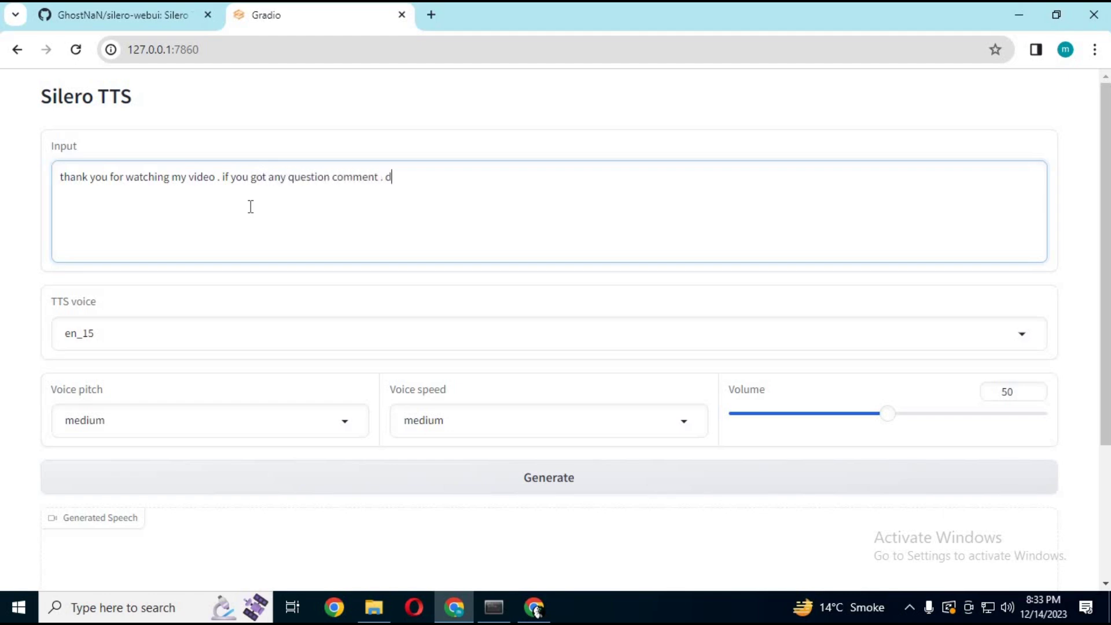
pyautogui.write('ont forget to subscr')
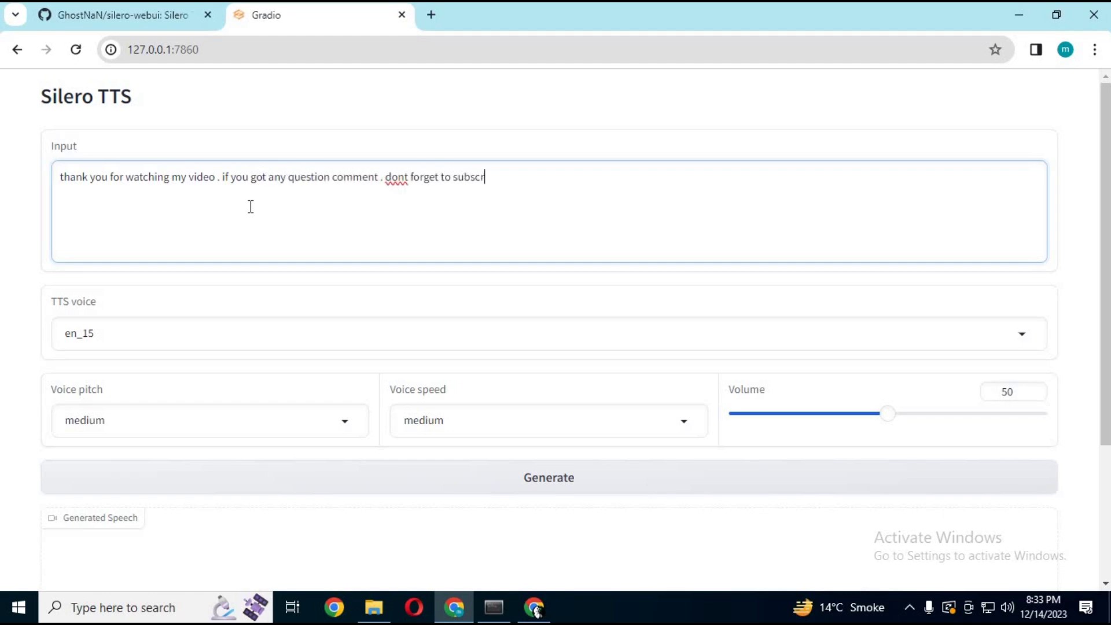
pyautogui.write('ibe to my youtube channel . take care')
# - Set the TTS voice to en_91 and the voice pitch to low
pyautogui.click(203, 328)
pyautogui.moveTo(1043, 235); pyautogui.dragTo(1019, 185)
pyautogui.click(415, 184)
pyautogui.click(204, 414)
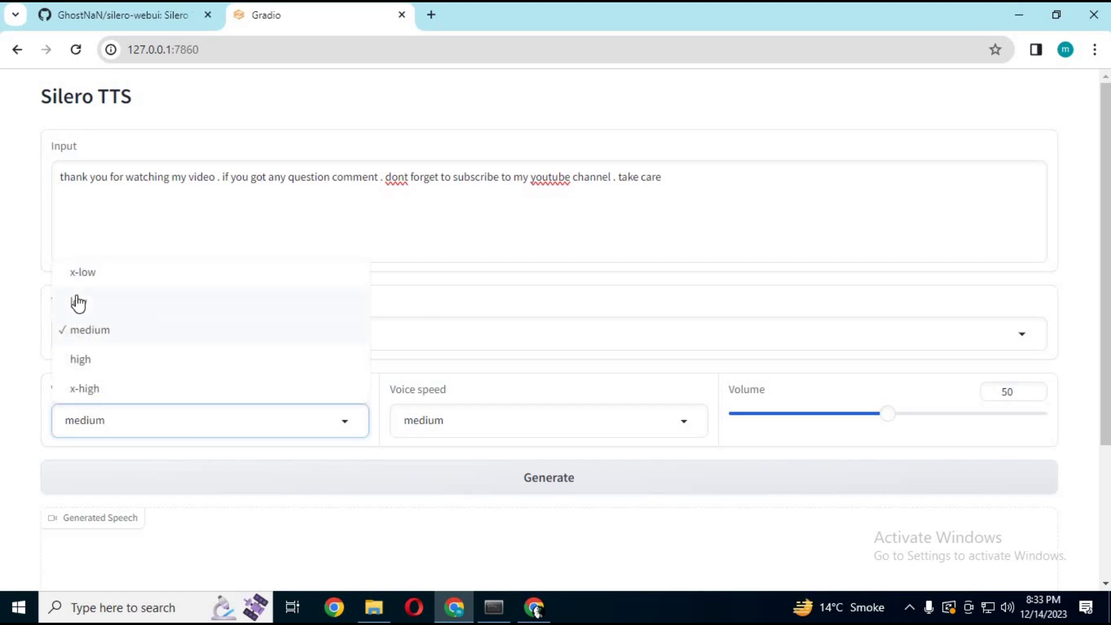
pyautogui.click(77, 299)
# - Generate the speech from the entered text and check the process output in Anaconda Prompt
pyautogui.click(487, 420)
pyautogui.click(566, 488)
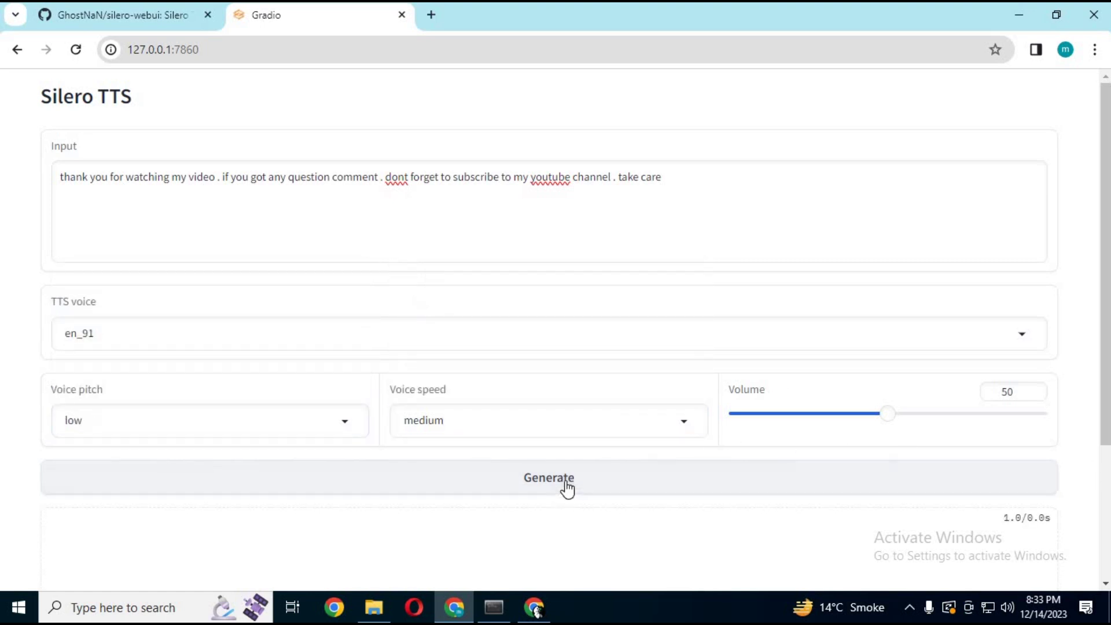
pyautogui.scroll(-3, 1097, 405)
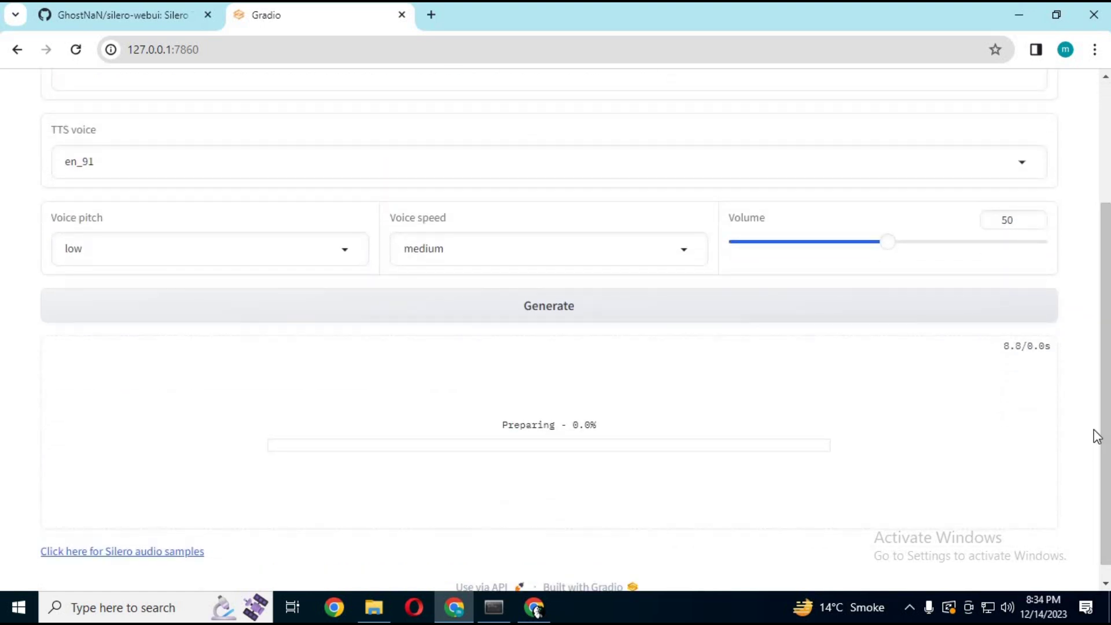
pyautogui.click(495, 614)
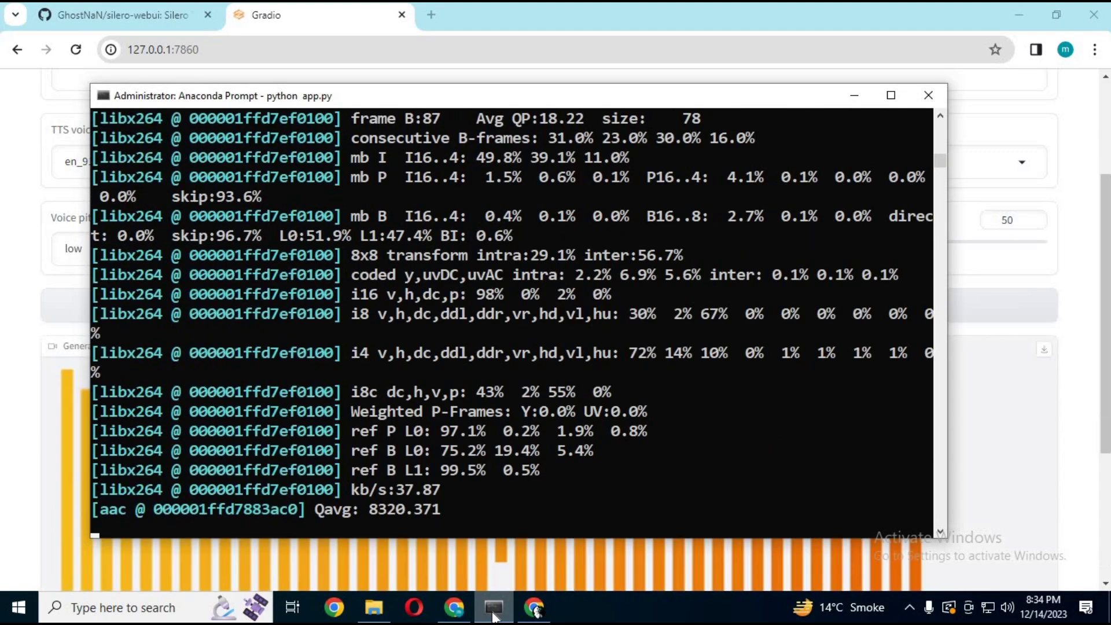
pyautogui.click(494, 614)
# - Play the generated speech clip in the web UI
pyautogui.moveTo(1104, 305); pyautogui.dragTo(1104, 430)
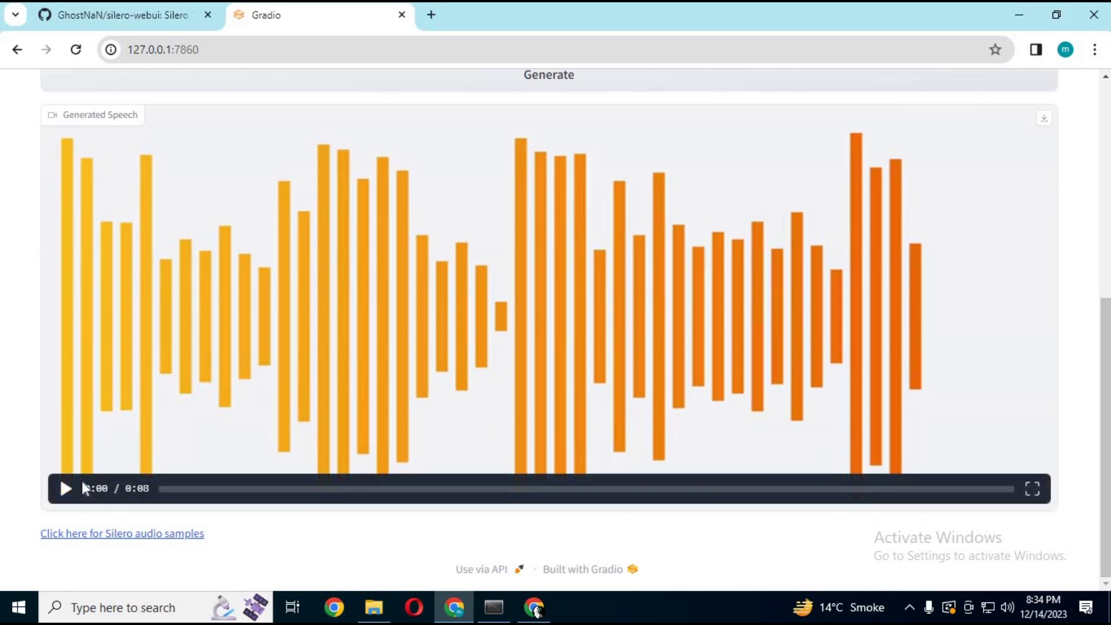
pyautogui.click(65, 489)
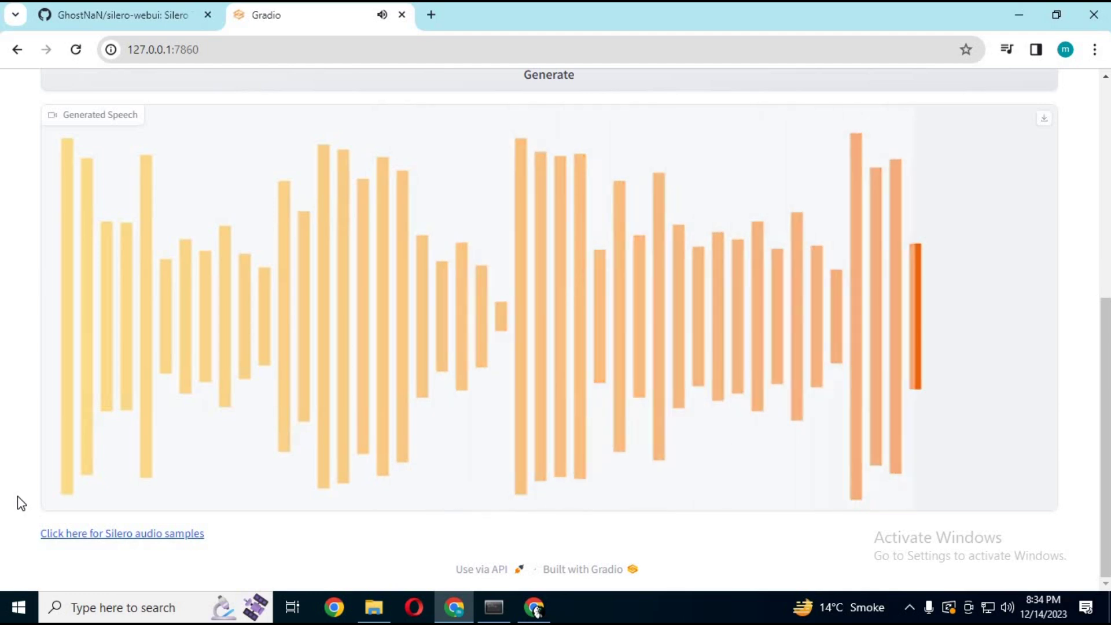
pyautogui.moveTo(378, 248)
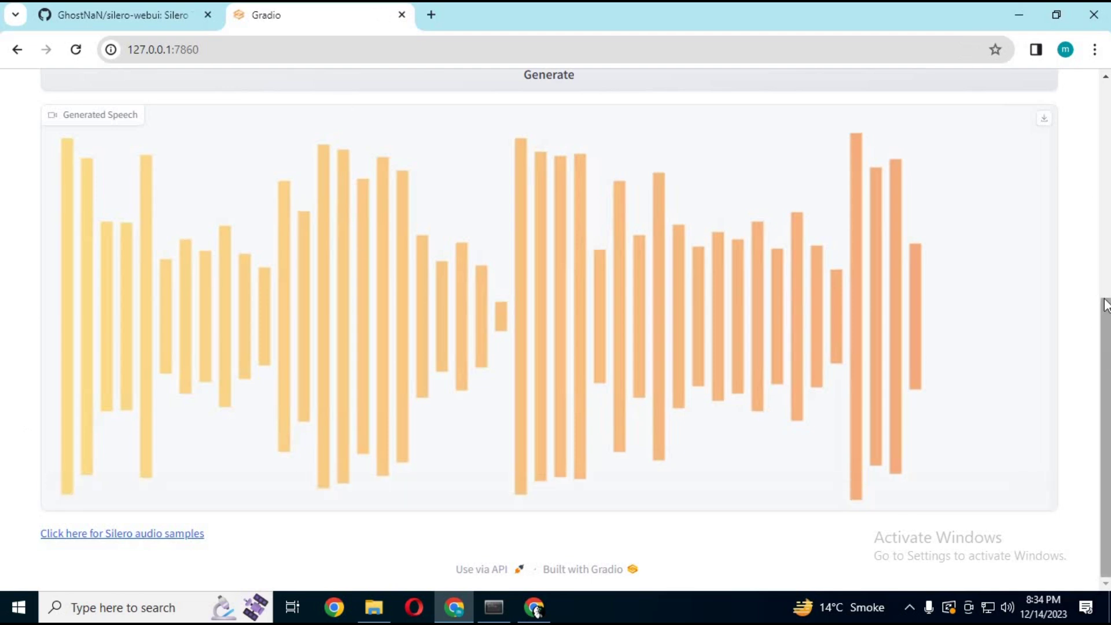
# - Replace the whole input text with new text beginning with "n"
pyautogui.moveTo(1103, 348); pyautogui.dragTo(1084, 79)
pyautogui.click(64, 194)
pyautogui.hotkey('ctrl', 'a')
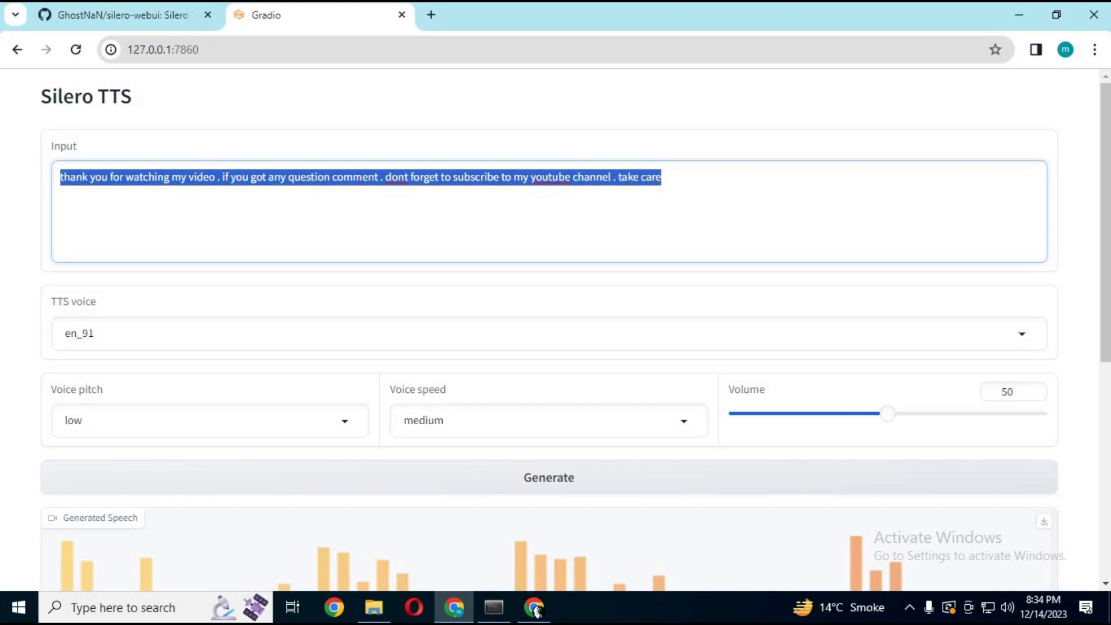
pyautogui.write('n')
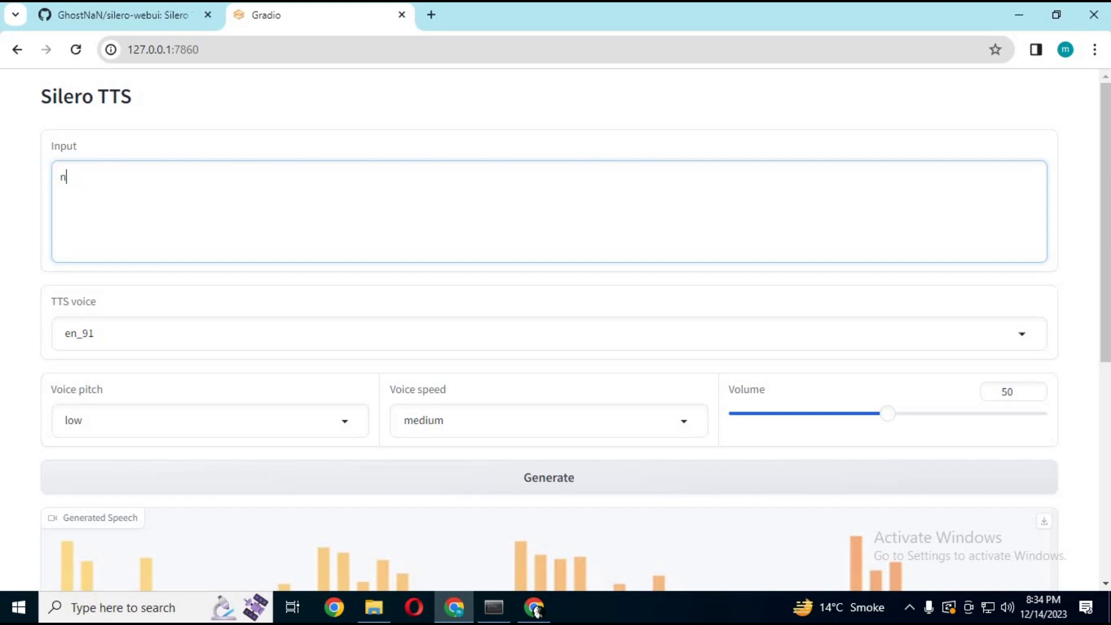